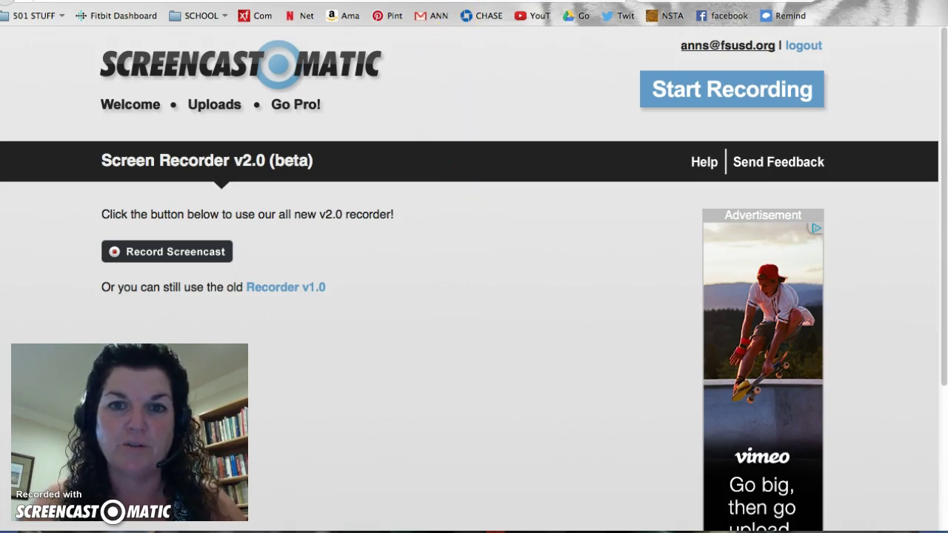
Switch from the Screencast-O-Matic recorder tab to the Google Drive My Drive tab
key(ctrl+Tab)
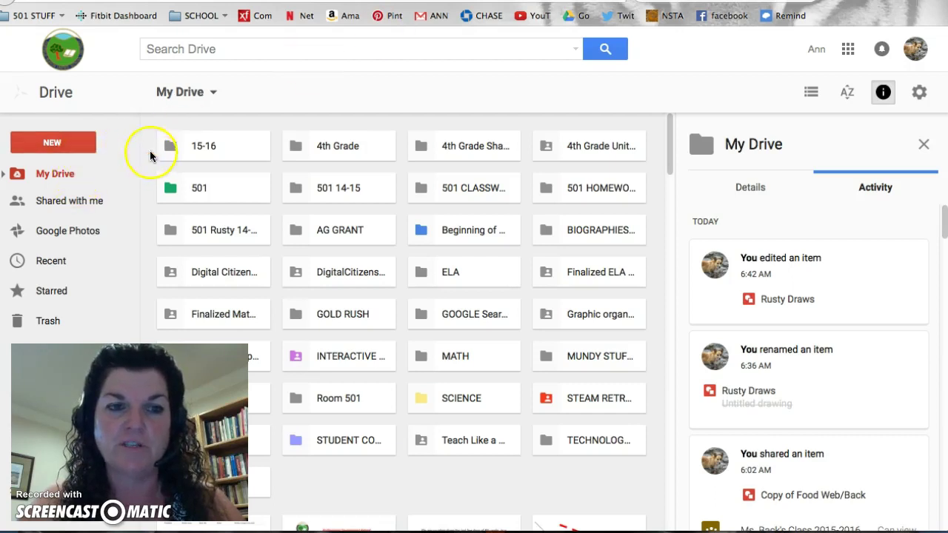
Open Drive's New menu and its More submenu to reach Google Drawings
click(81, 149)
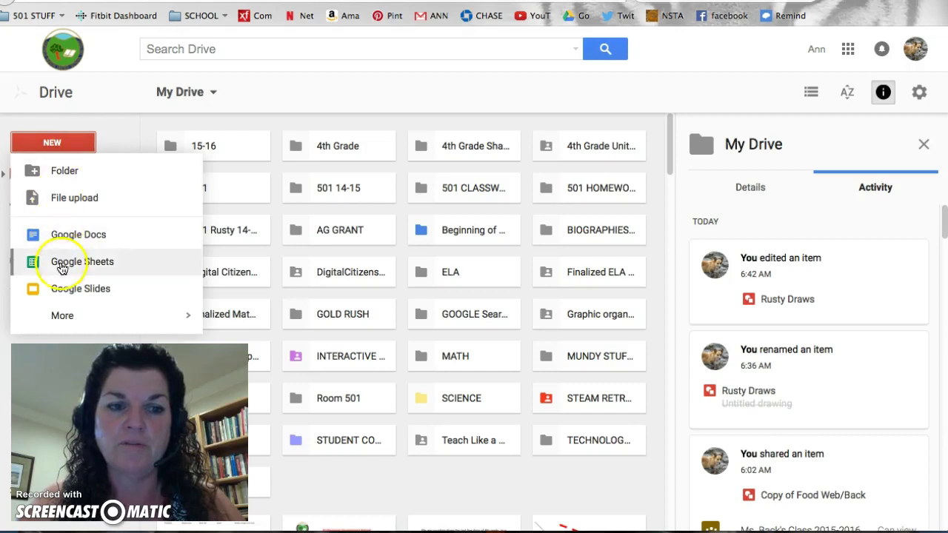
mouse_move(74, 313)
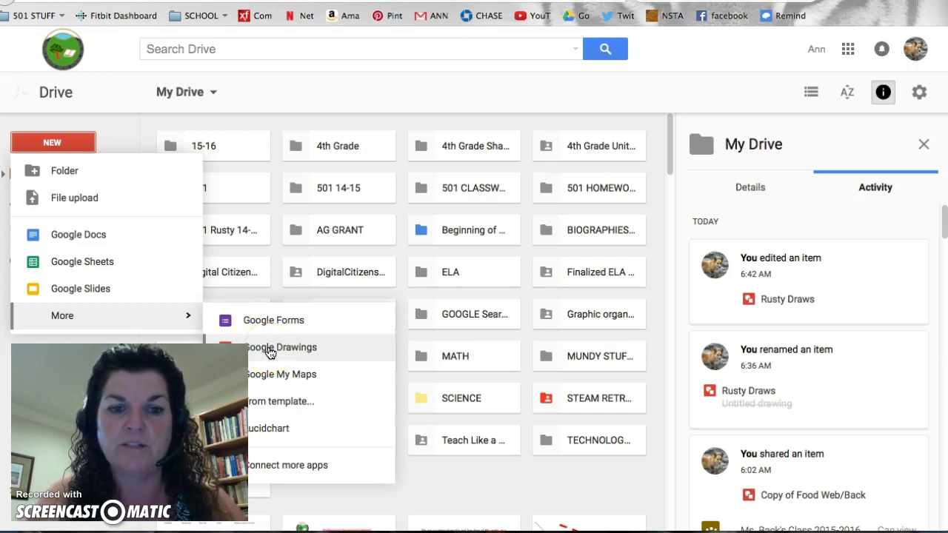
Create a new Google Drawing and title it 'Rusty Draws 9-9-15'
click(271, 353)
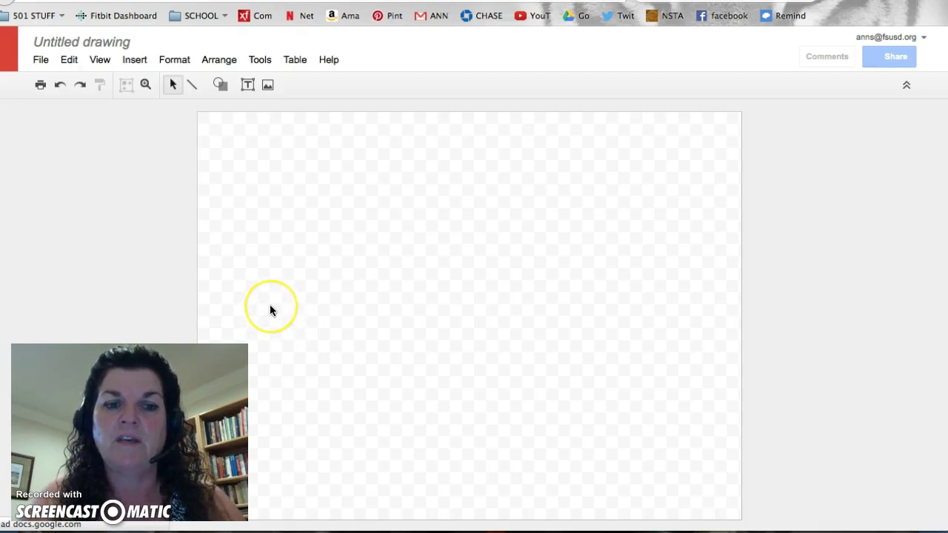
click(108, 45)
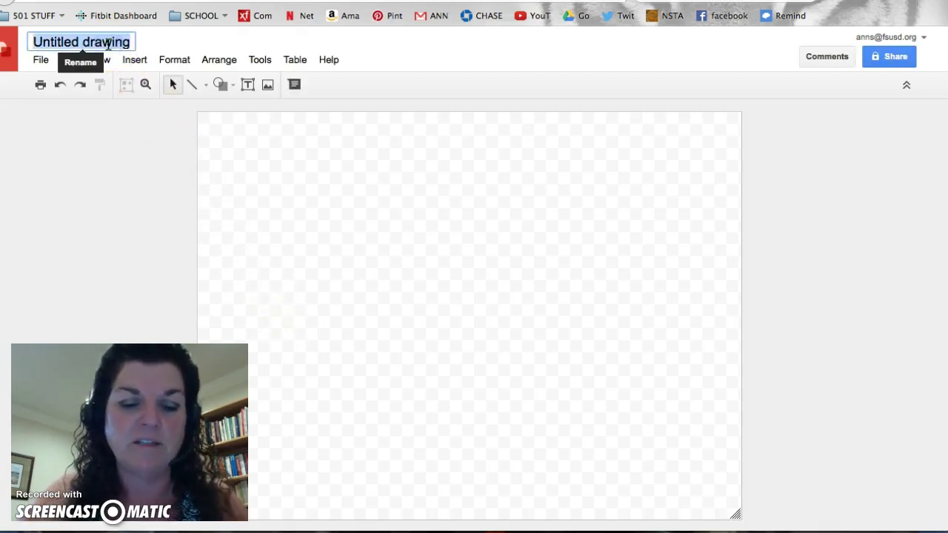
text(Rus)
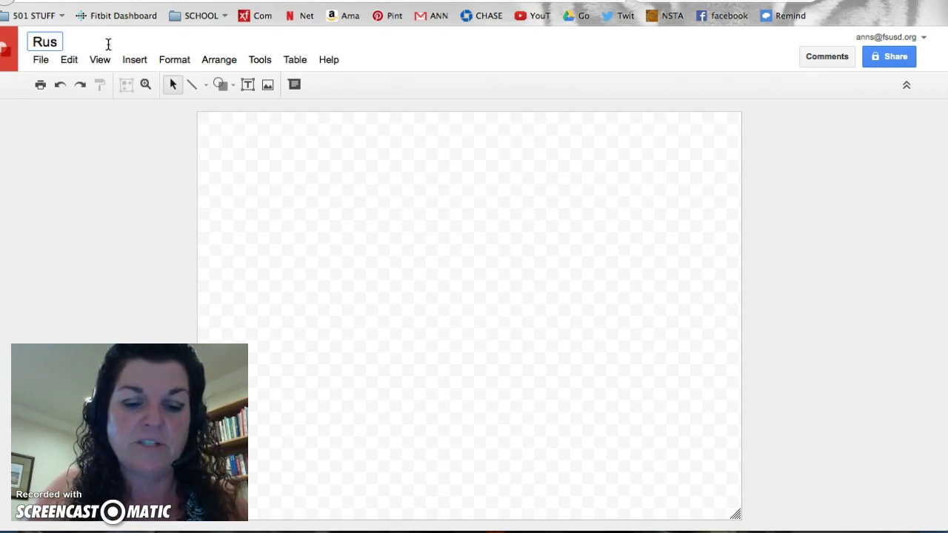
text(ty Draws 9)
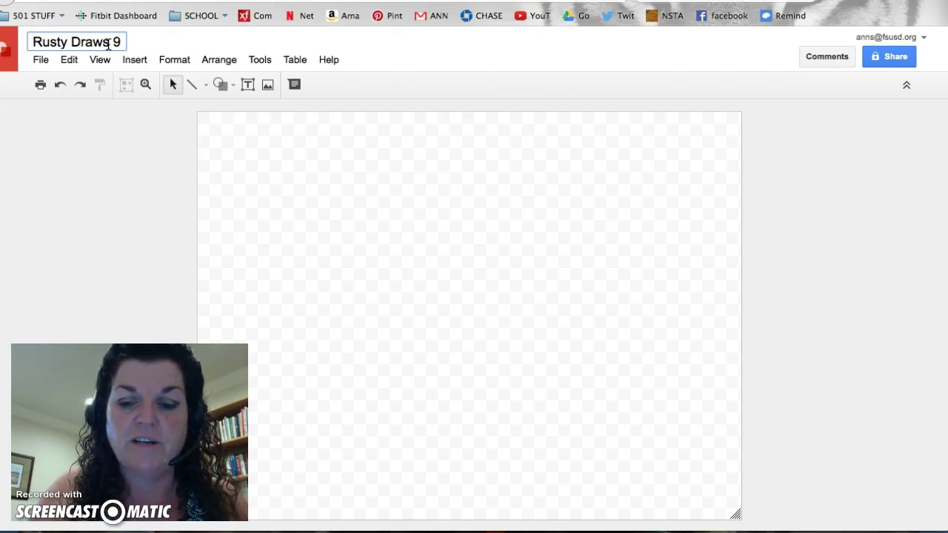
text(-9-15)
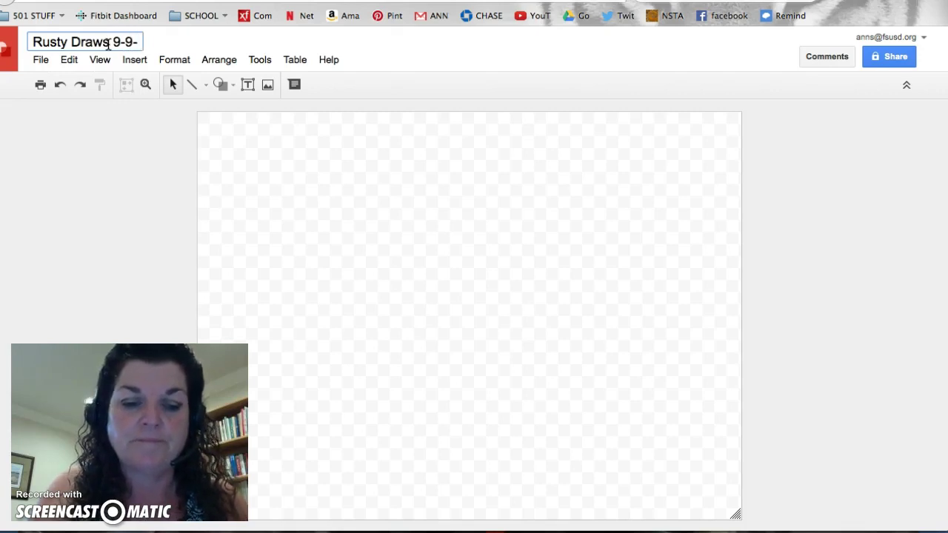
click(124, 71)
click(258, 145)
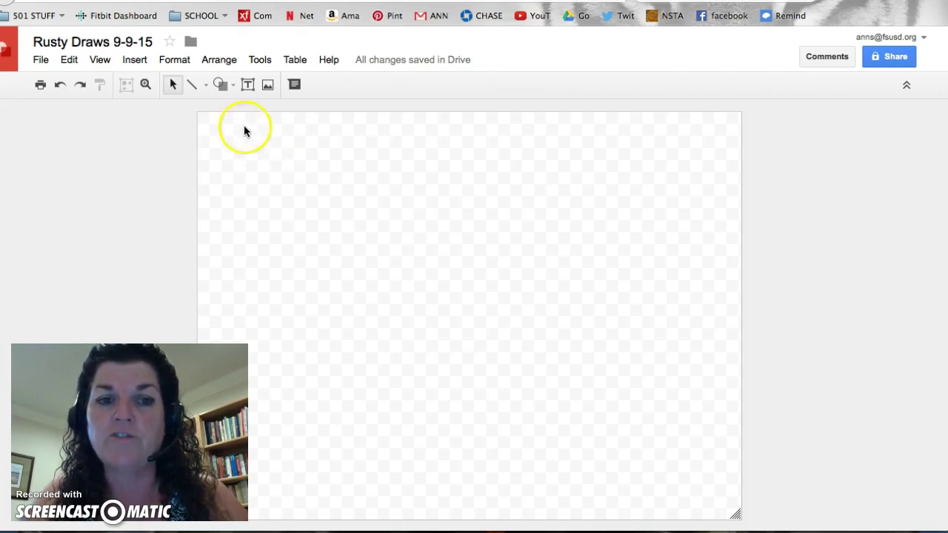
Draw a Smiley Face shape near the upper left of the canvas
click(230, 88)
click(248, 110)
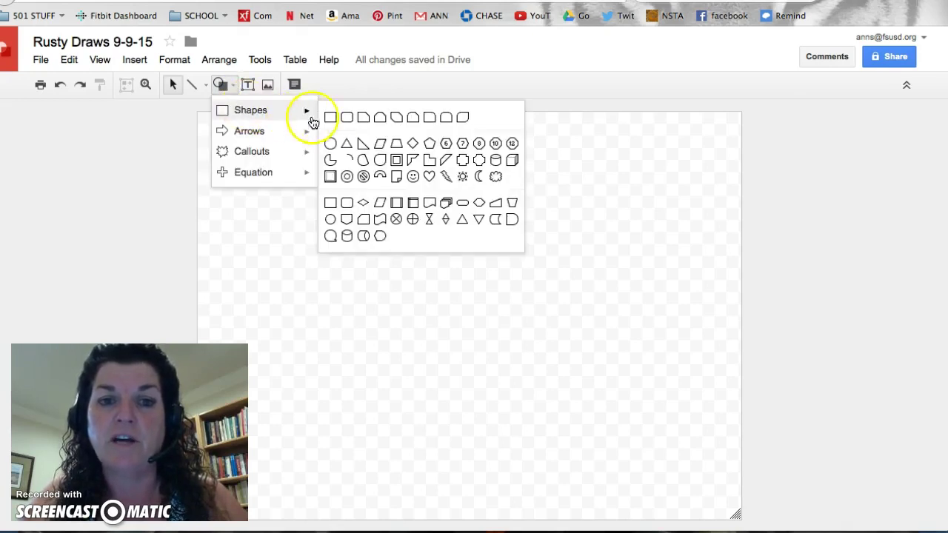
click(413, 178)
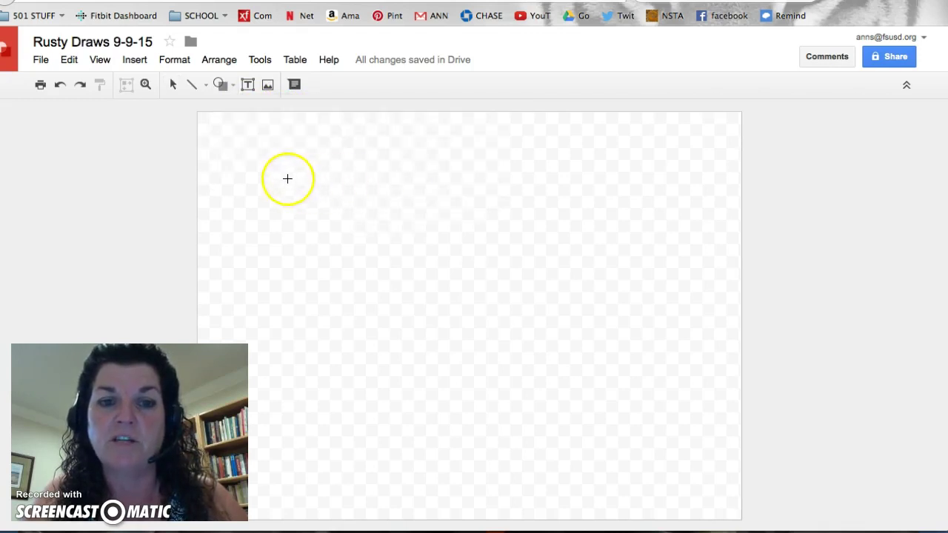
drag(274, 168, 330, 245)
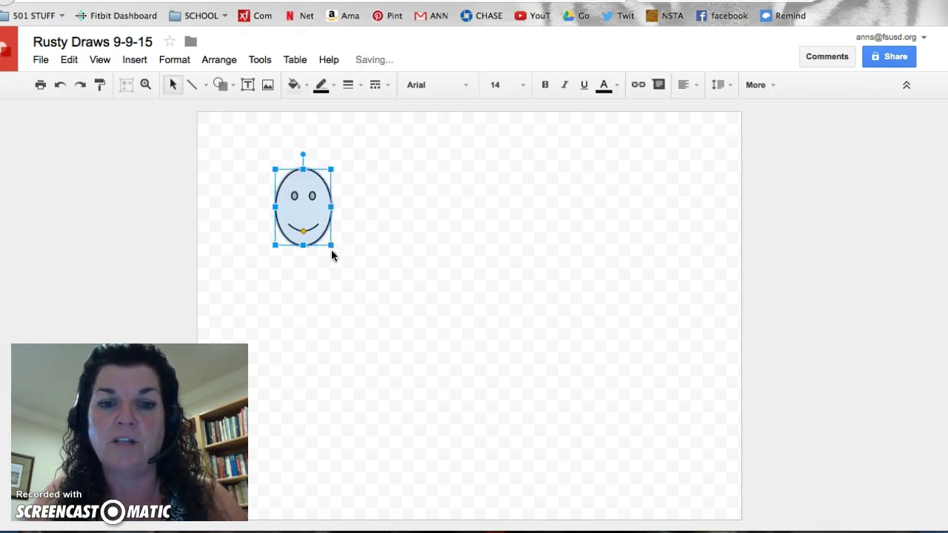
click(332, 256)
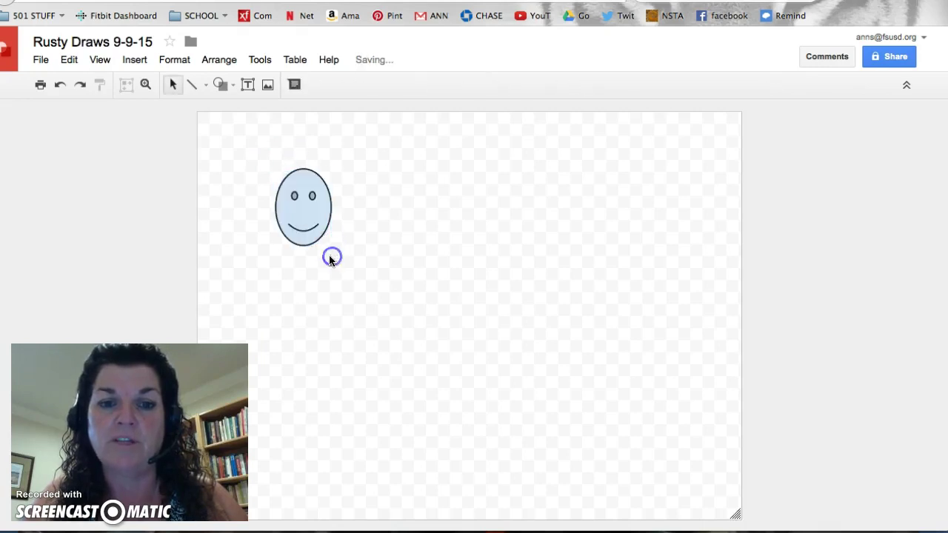
Draw a Curved Right Arrow shape just right of the smiley face
click(225, 87)
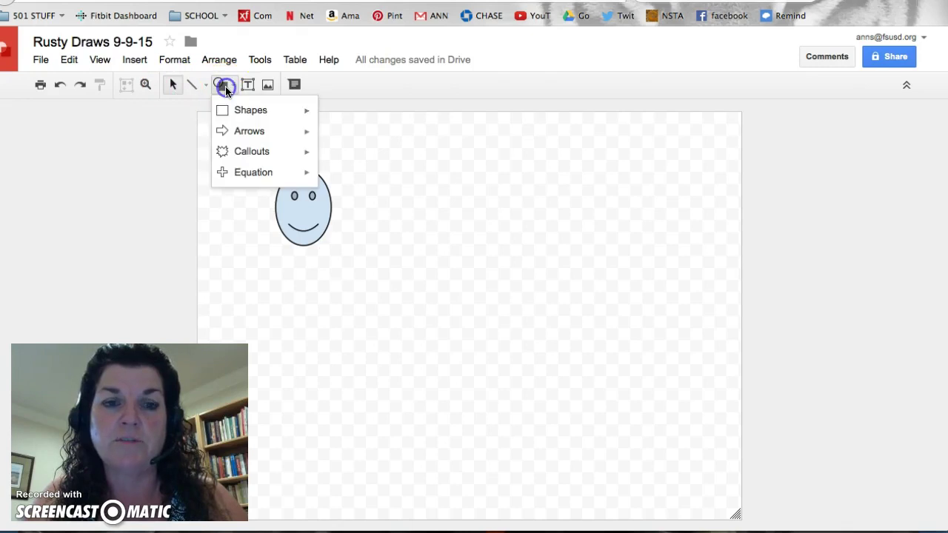
click(249, 137)
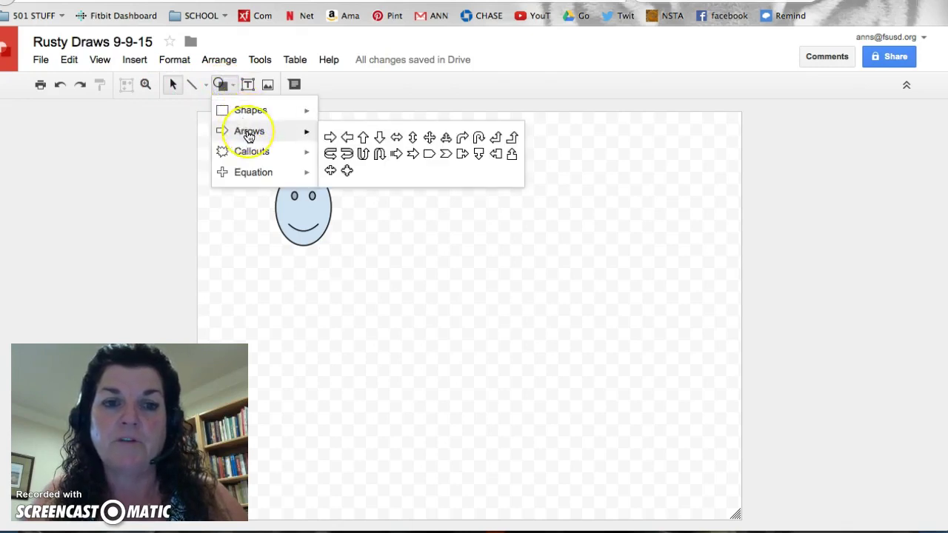
click(332, 153)
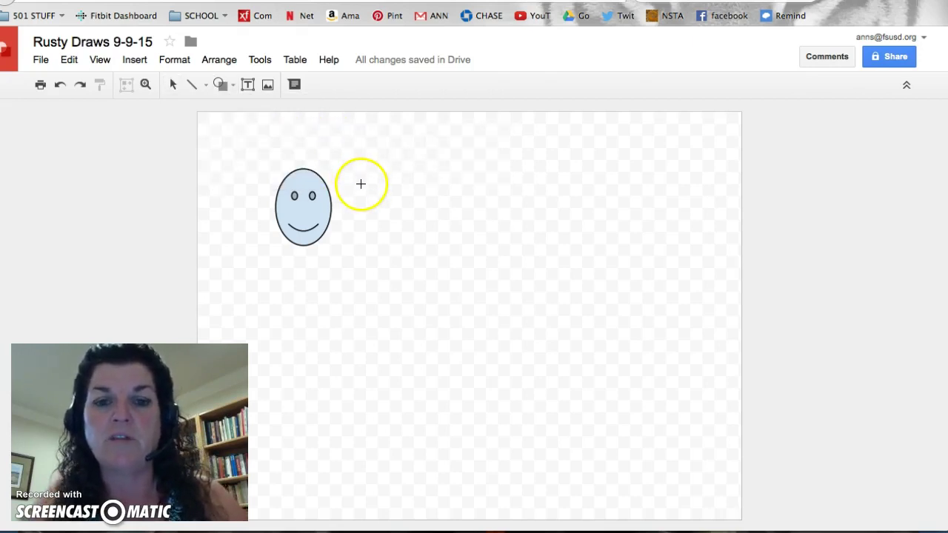
drag(361, 183, 454, 296)
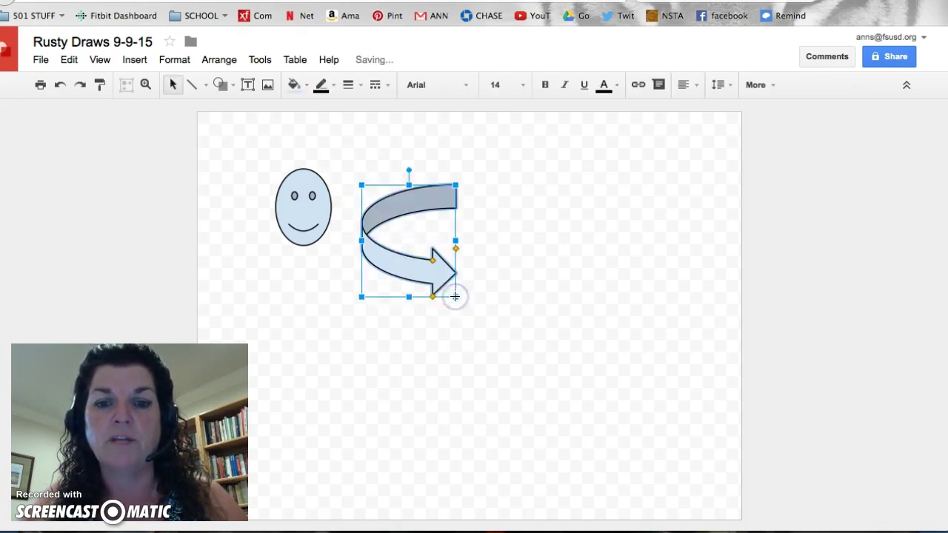
click(439, 170)
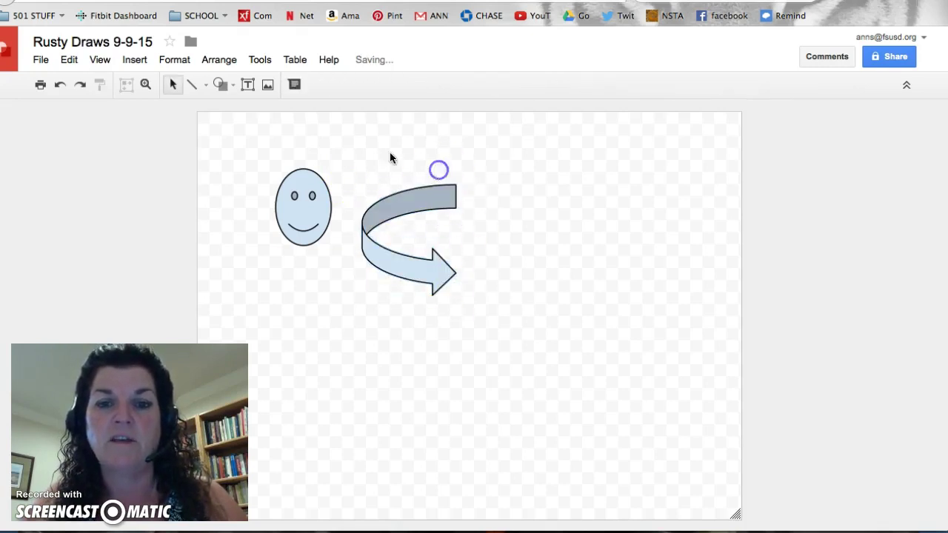
Draw a Cloud Callout thought bubble to the right of the curved arrow
click(222, 85)
mouse_move(251, 152)
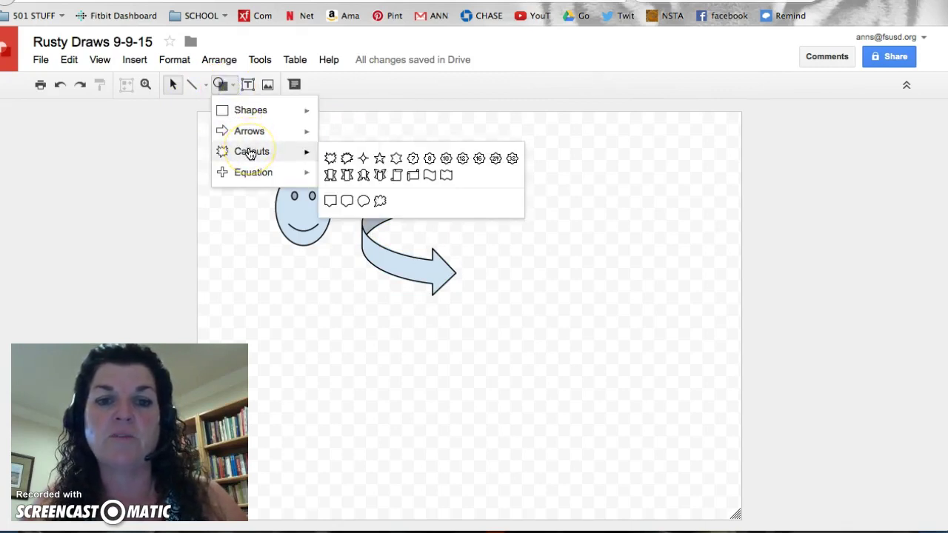
click(379, 201)
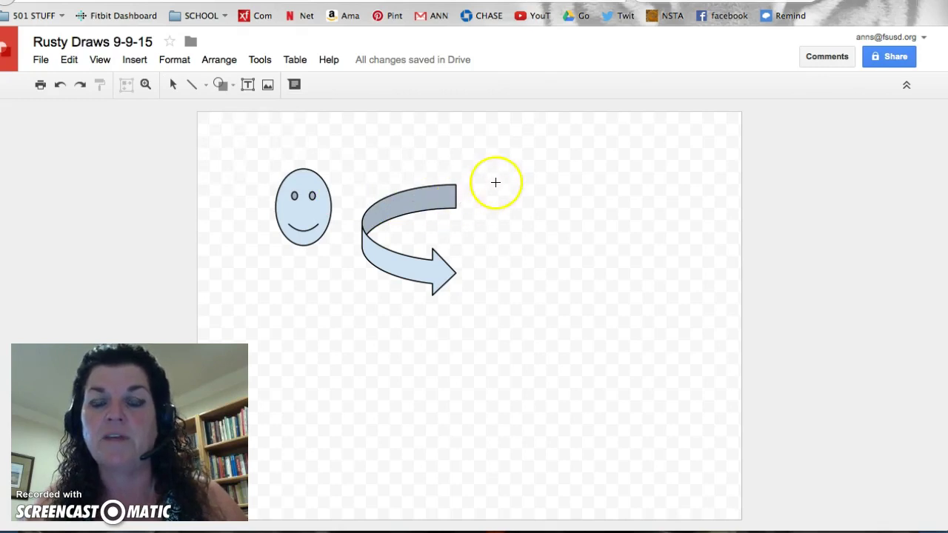
mouse_move(491, 187)
mouse_down()
mouse_move(569, 227)
mouse_move(649, 288)
mouse_up()
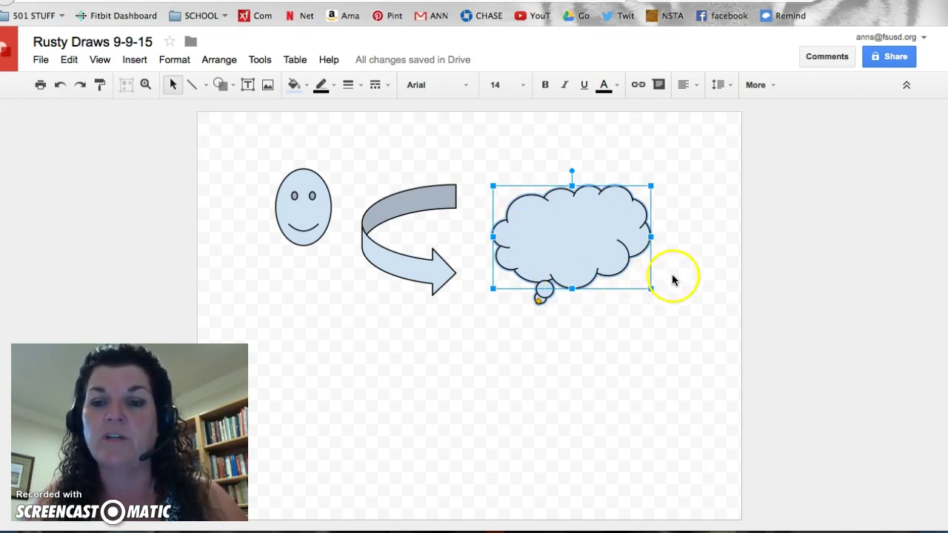
Tilt and resize the cloud taller and narrower, then shift it further right
click(380, 234)
click(392, 212)
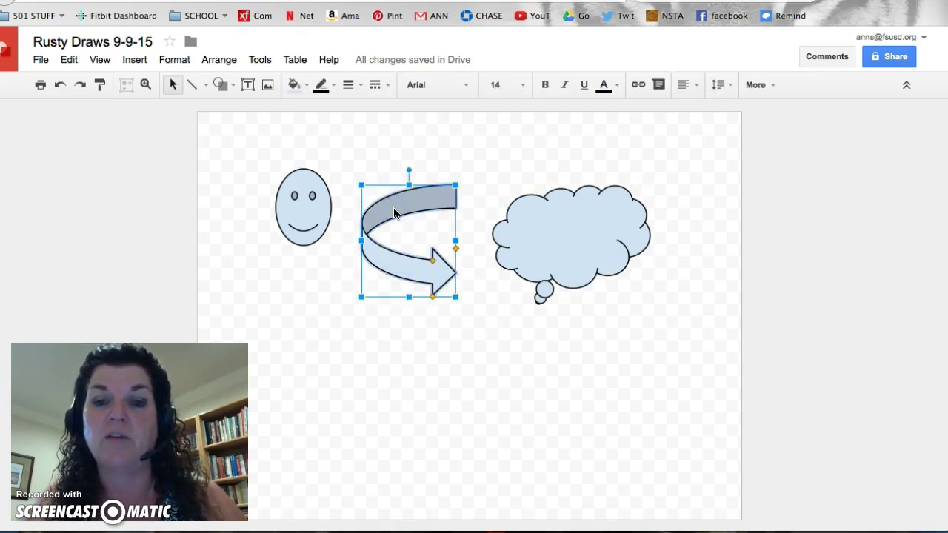
click(544, 223)
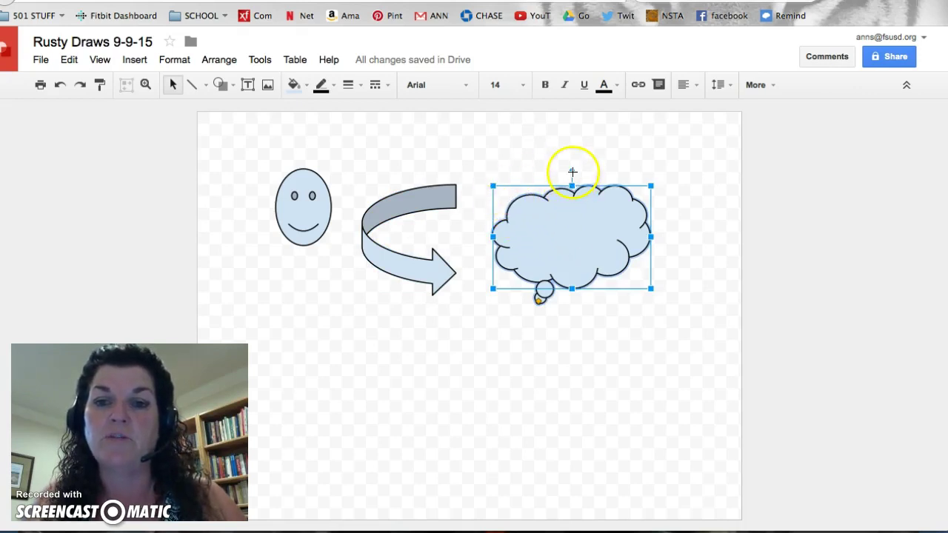
mouse_move(573, 171)
mouse_down()
mouse_move(607, 180)
mouse_move(571, 166)
mouse_up()
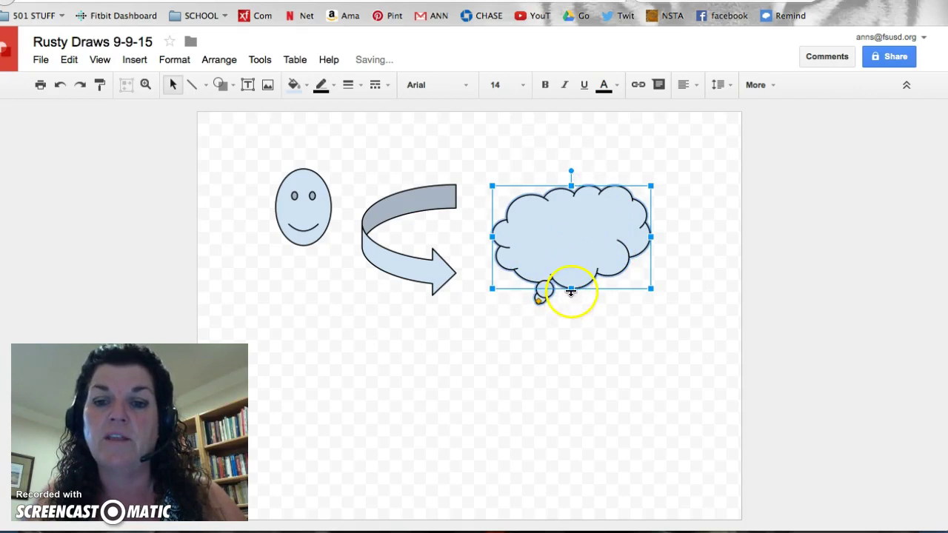
mouse_move(571, 291)
mouse_down()
mouse_move(570, 313)
mouse_move(574, 295)
mouse_up()
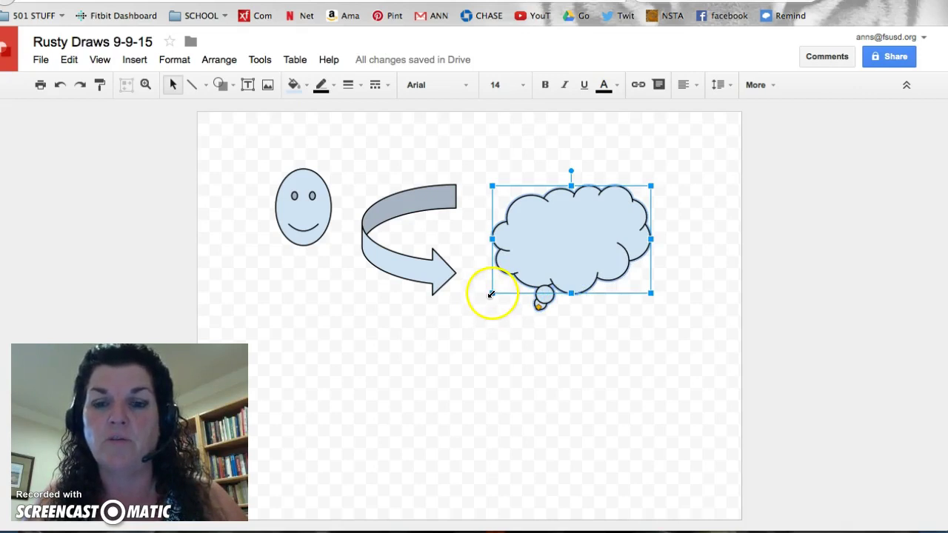
mouse_move(490, 294)
mouse_down()
mouse_move(457, 322)
mouse_move(496, 303)
mouse_move(454, 324)
mouse_move(493, 309)
mouse_up()
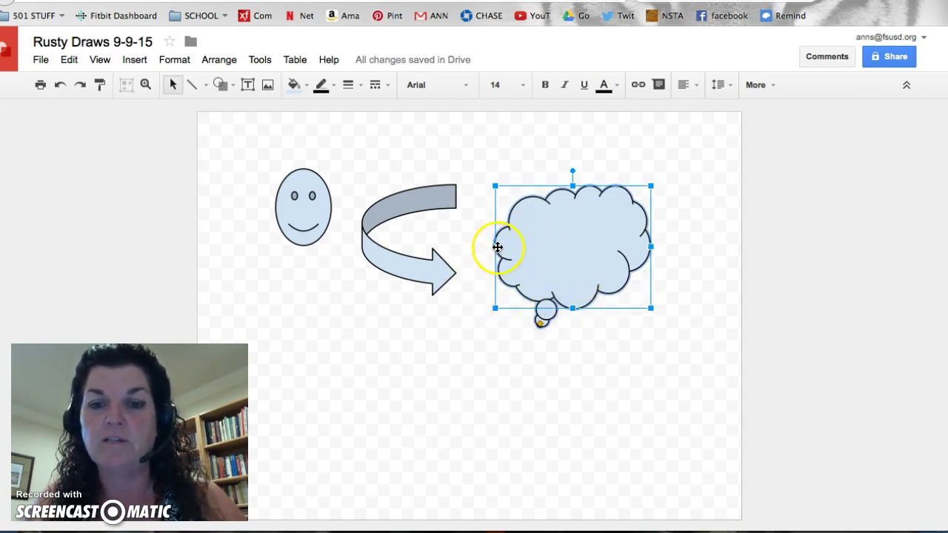
drag(493, 247, 513, 246)
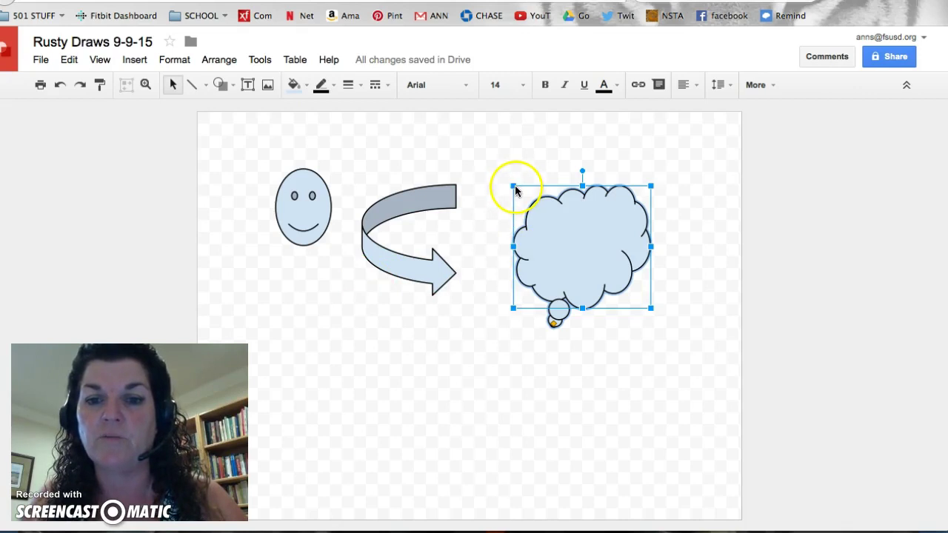
mouse_move(514, 186)
mouse_down()
mouse_move(491, 175)
mouse_move(516, 190)
mouse_up()
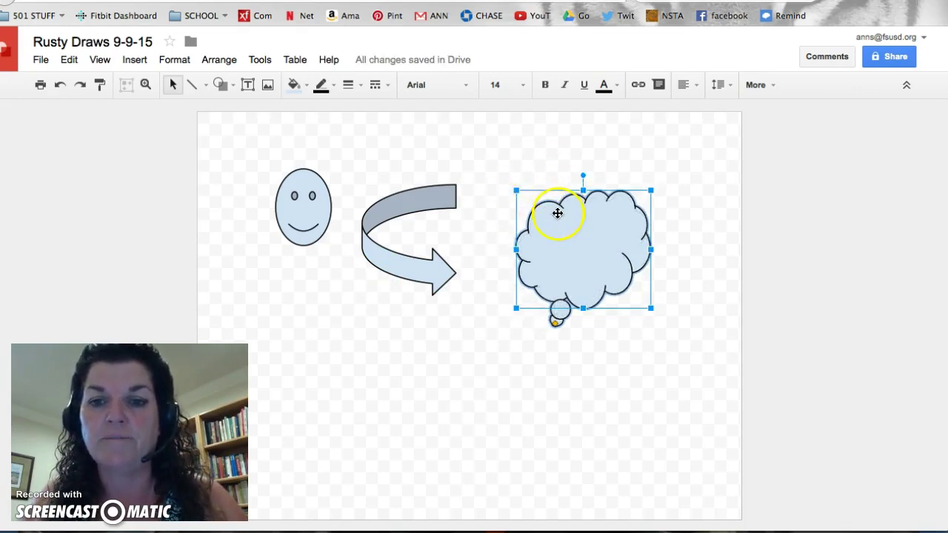
drag(557, 213, 586, 225)
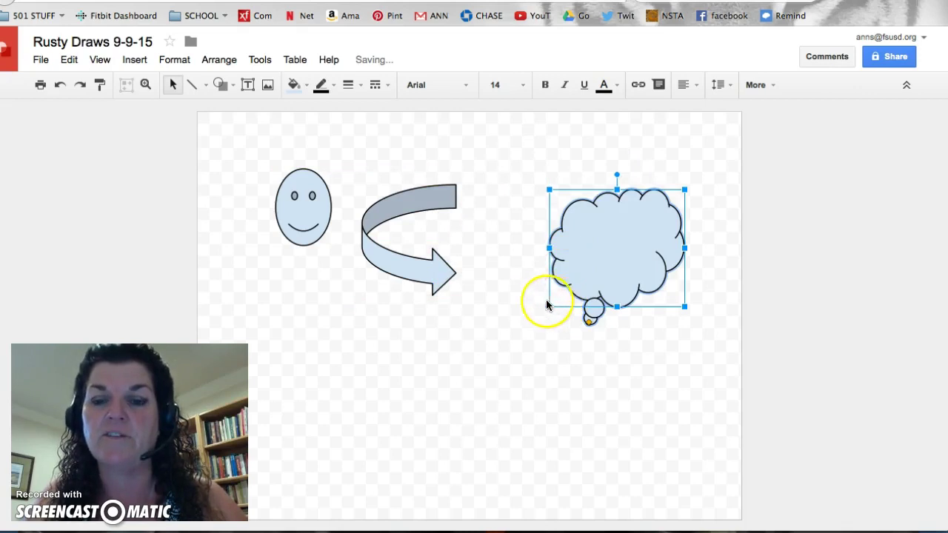
click(227, 86)
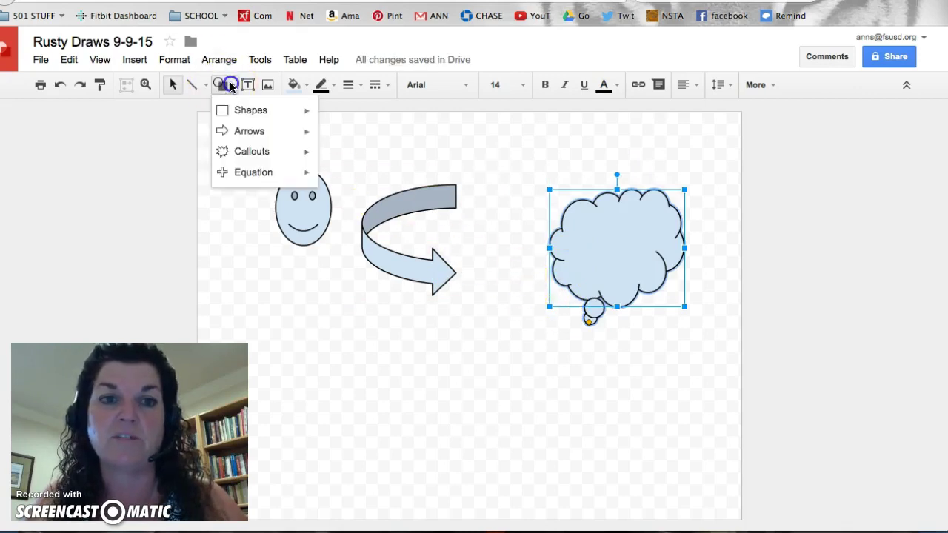
mouse_move(250, 152)
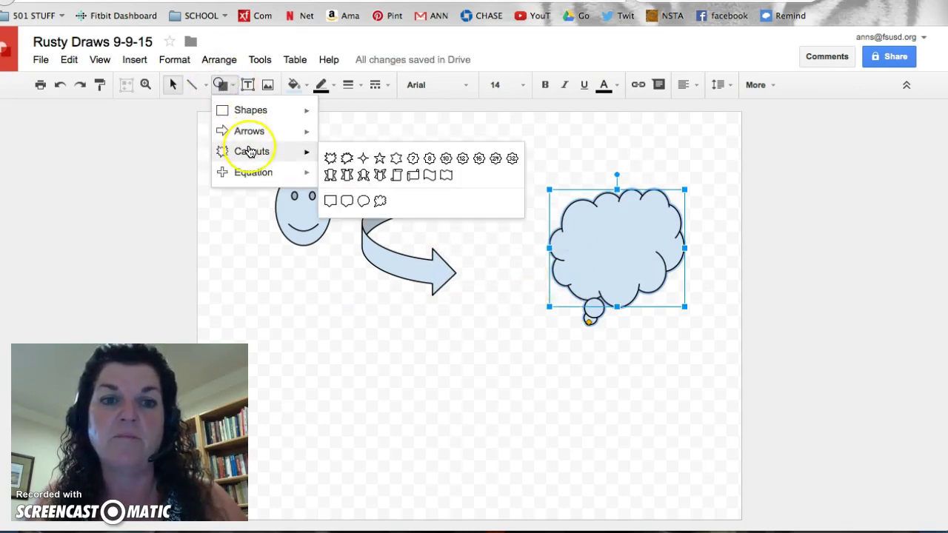
click(248, 171)
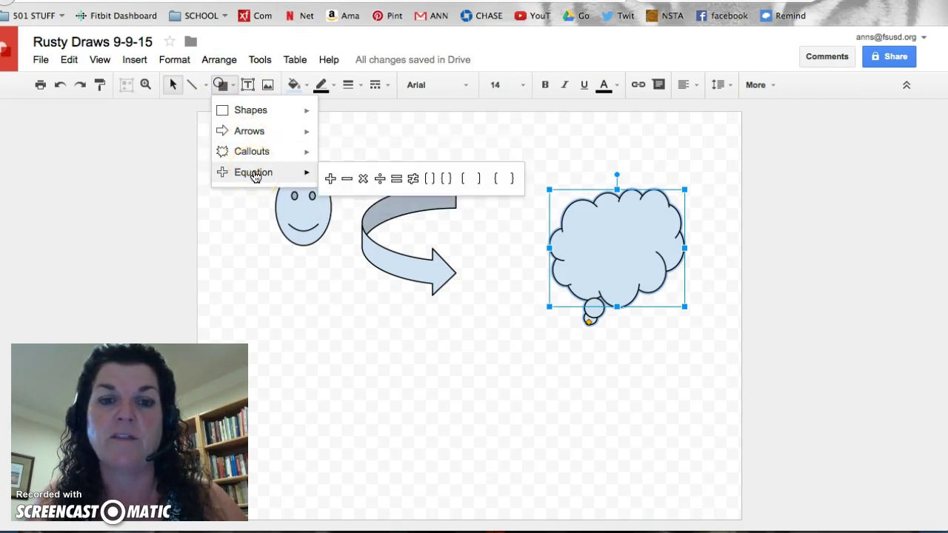
click(519, 226)
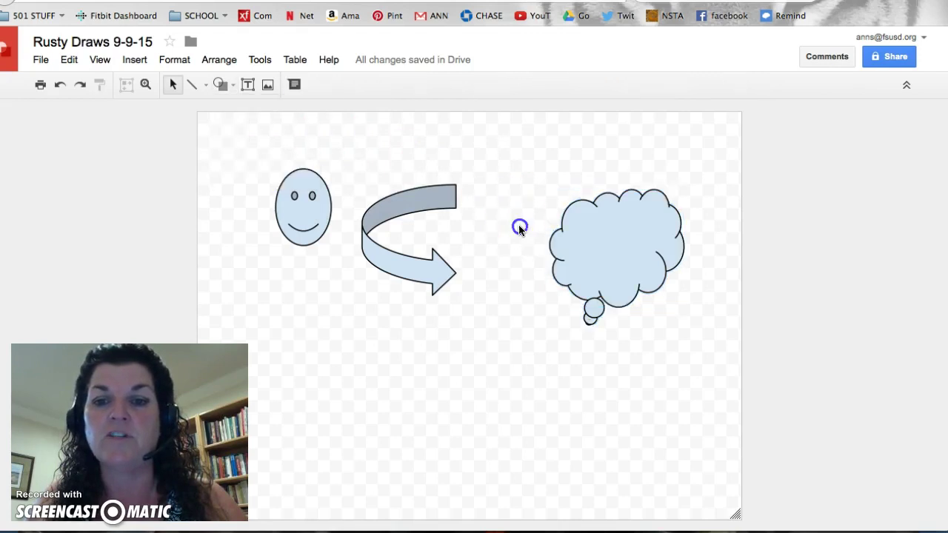
Add a text box inside the cloud reading 'Hi everyone!' and select its text
click(248, 85)
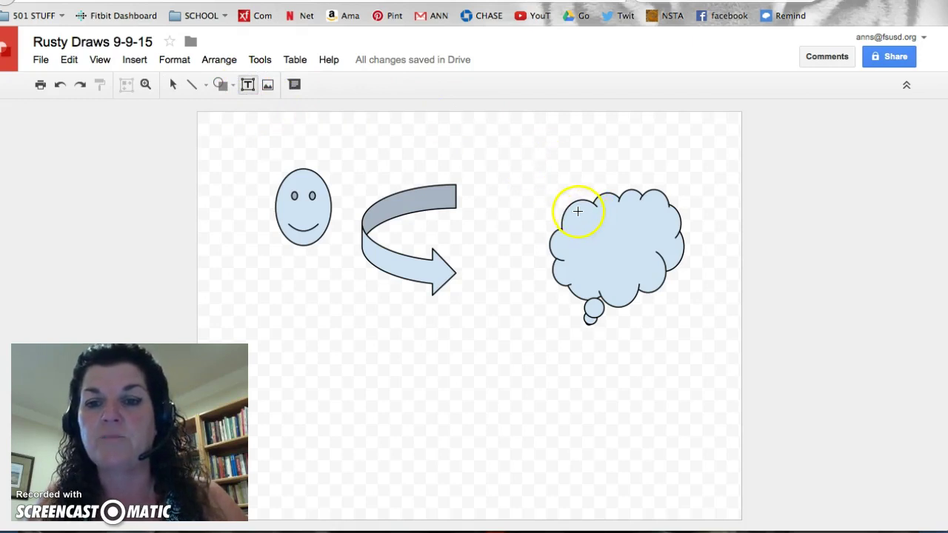
drag(578, 213, 657, 279)
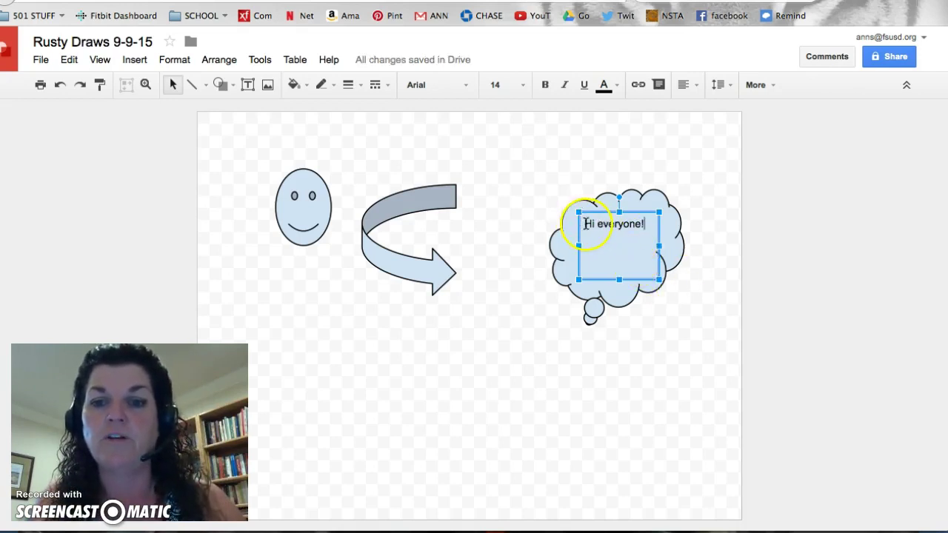
drag(585, 225, 649, 224)
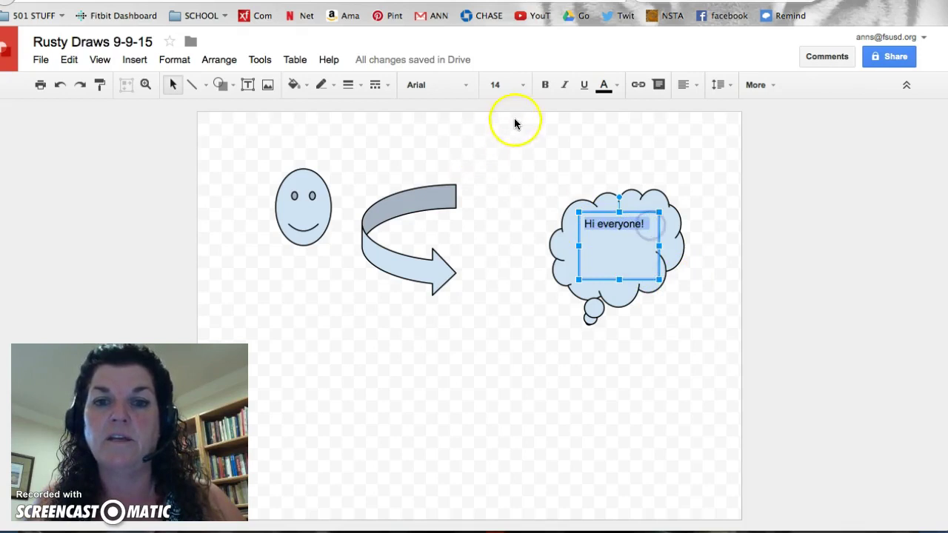
Format the 'Hi everyone!' text red, Pacifico font, size 24
click(616, 89)
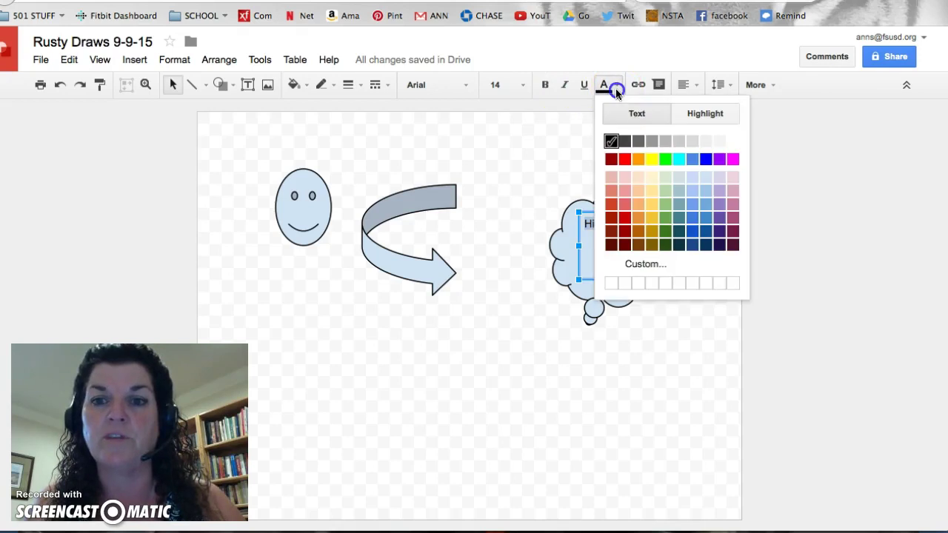
click(625, 158)
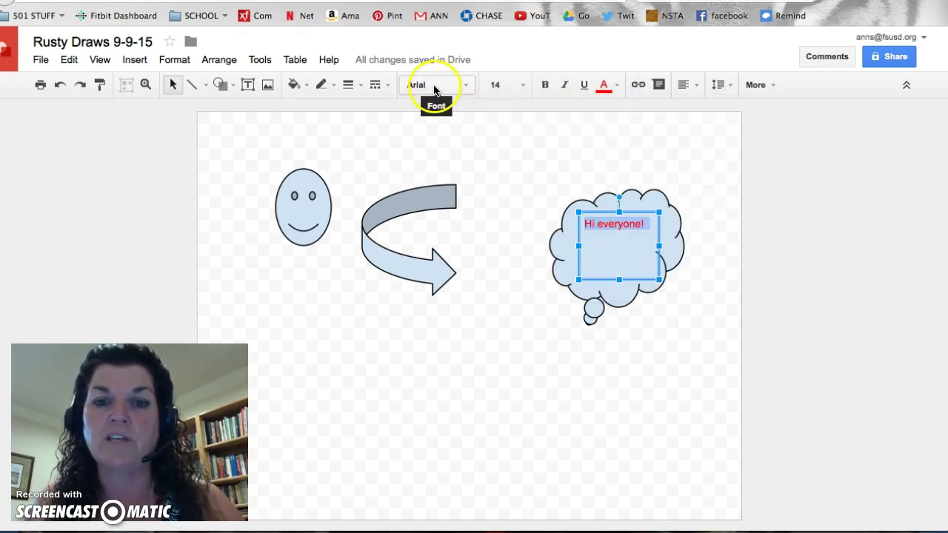
click(466, 85)
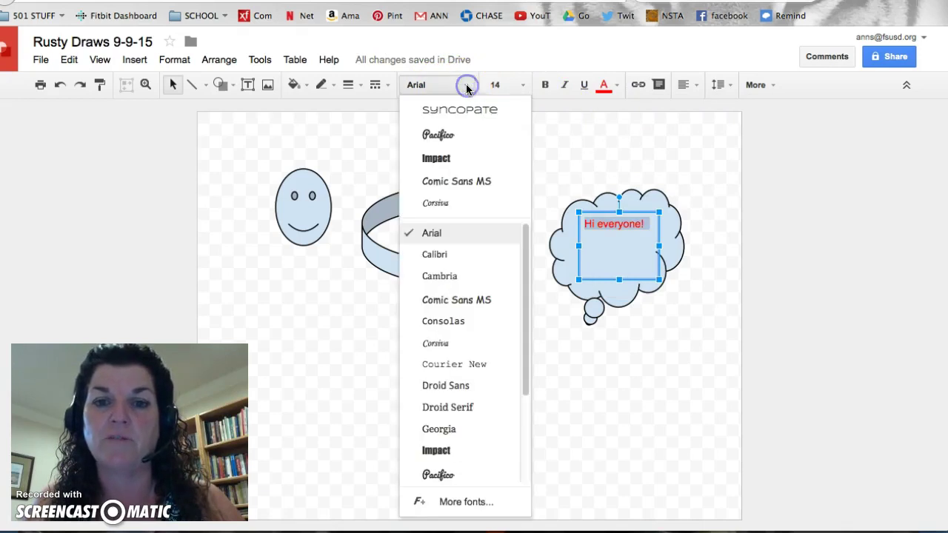
click(447, 138)
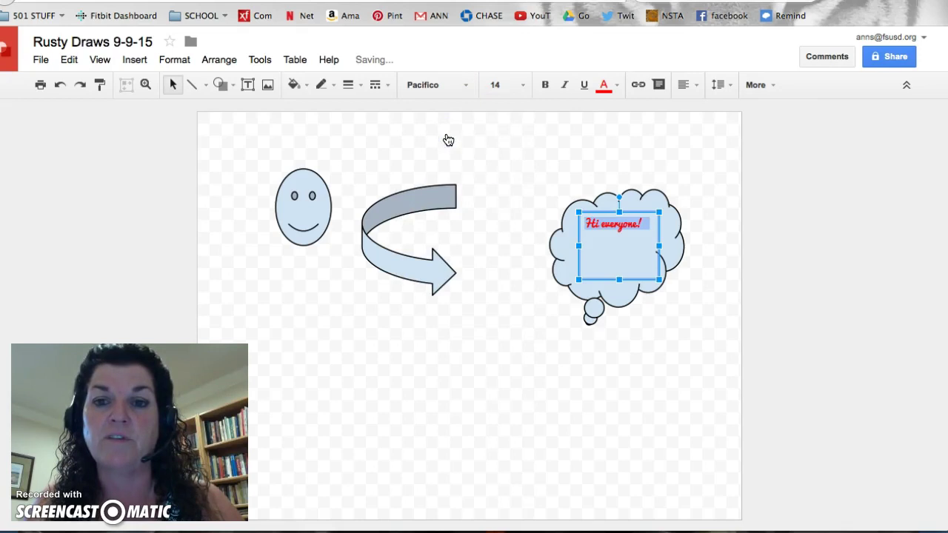
click(521, 86)
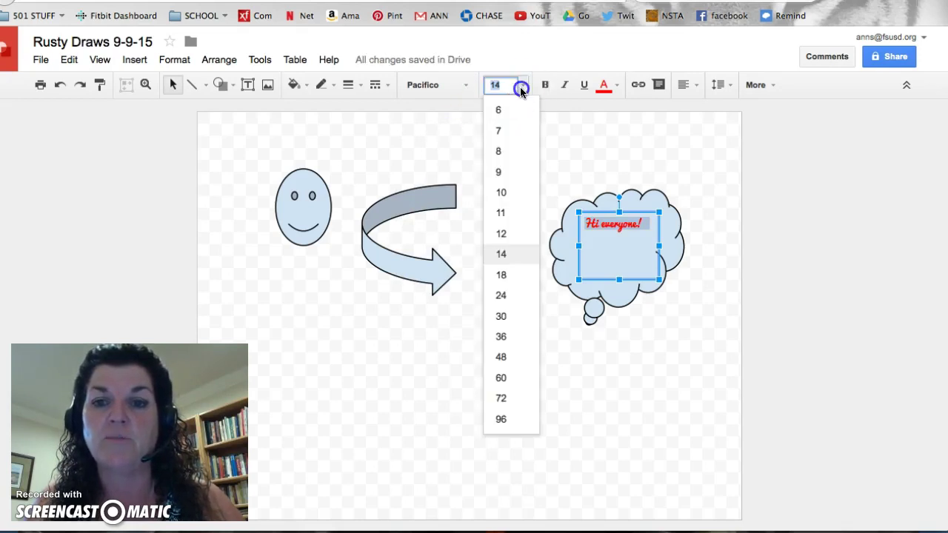
click(503, 296)
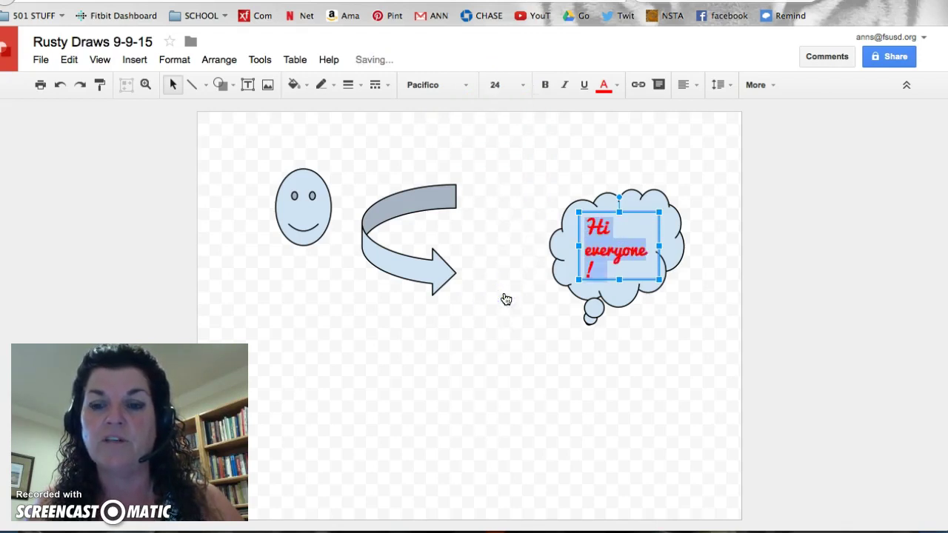
Widen the text box so the greeting wraps onto two lines
click(576, 281)
drag(576, 281, 565, 288)
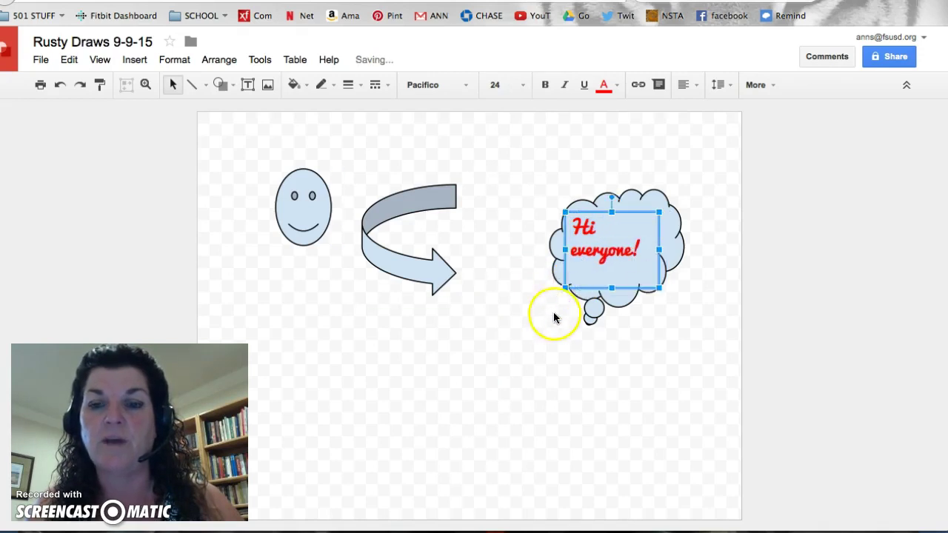
click(549, 317)
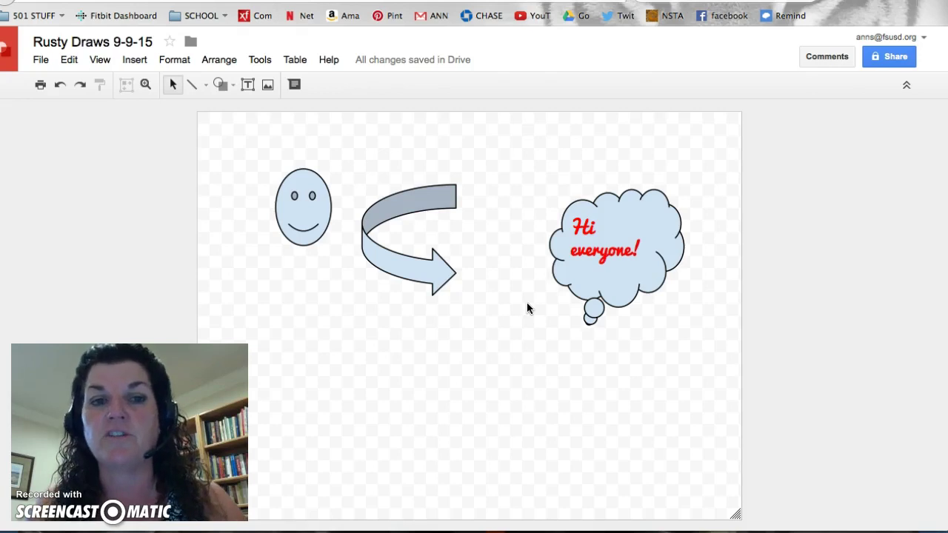
Draw an arrow line diagonally down-right below the smiley face
click(206, 88)
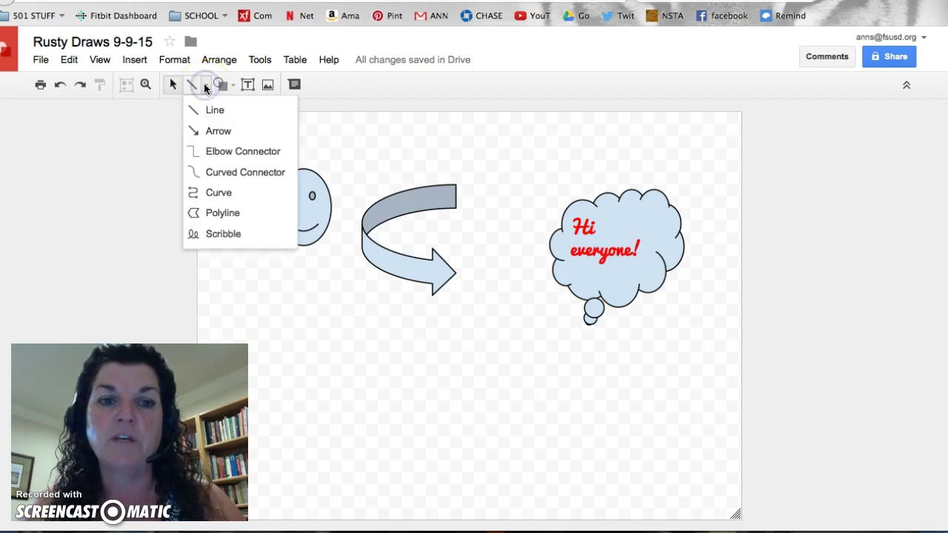
click(218, 131)
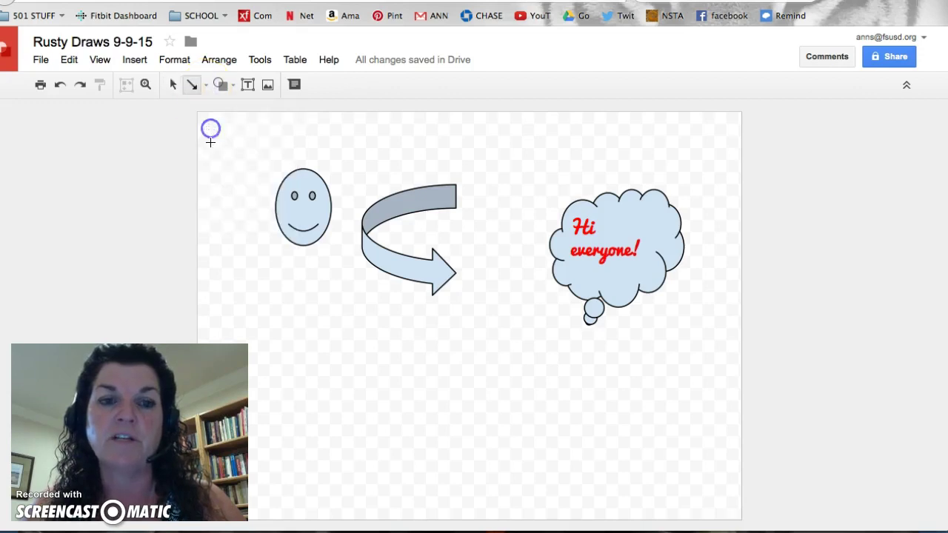
drag(264, 274, 450, 351)
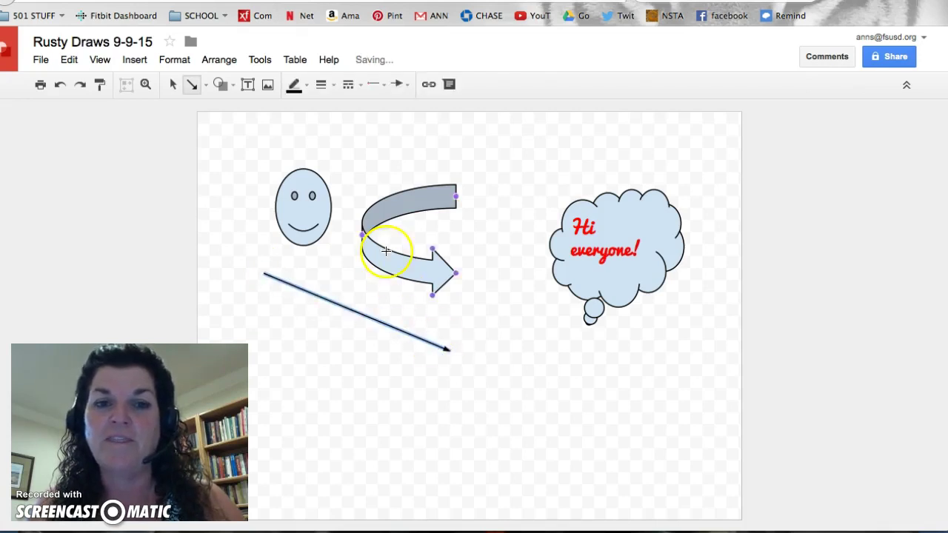
Make the arrow red, 24px thick and dashed, and undo the stray extra arrow
click(304, 89)
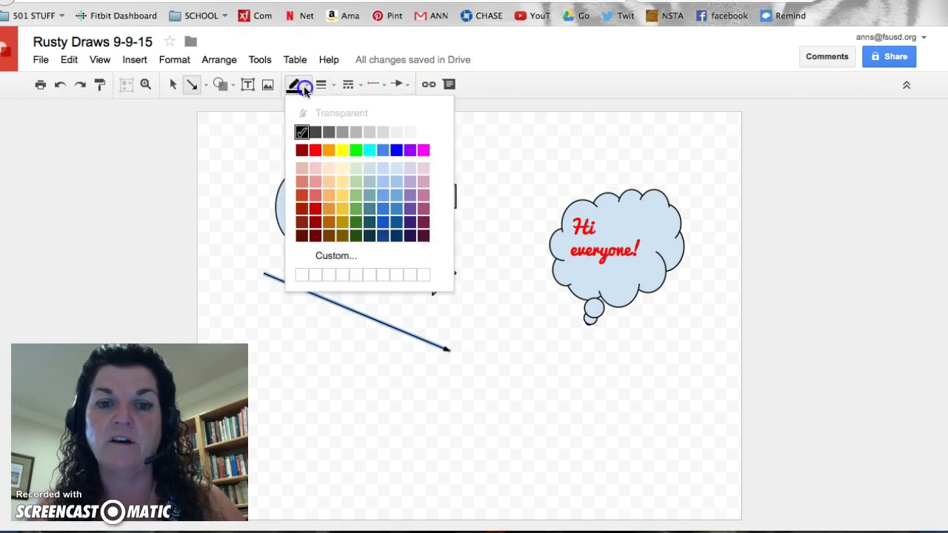
click(315, 150)
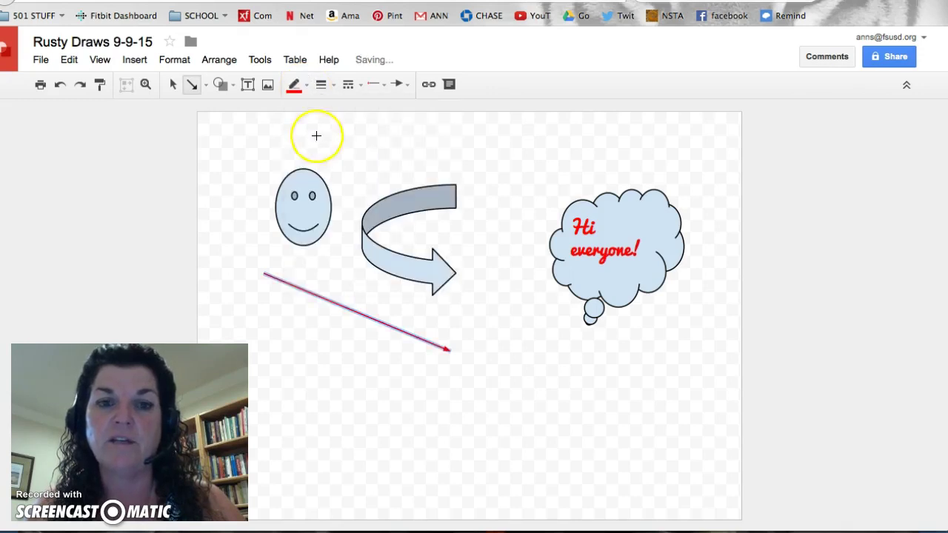
click(332, 88)
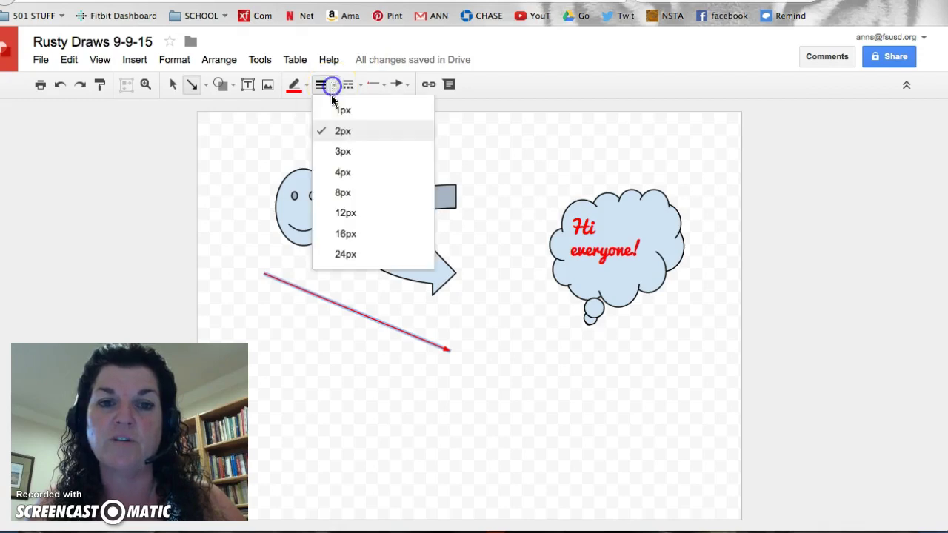
click(340, 255)
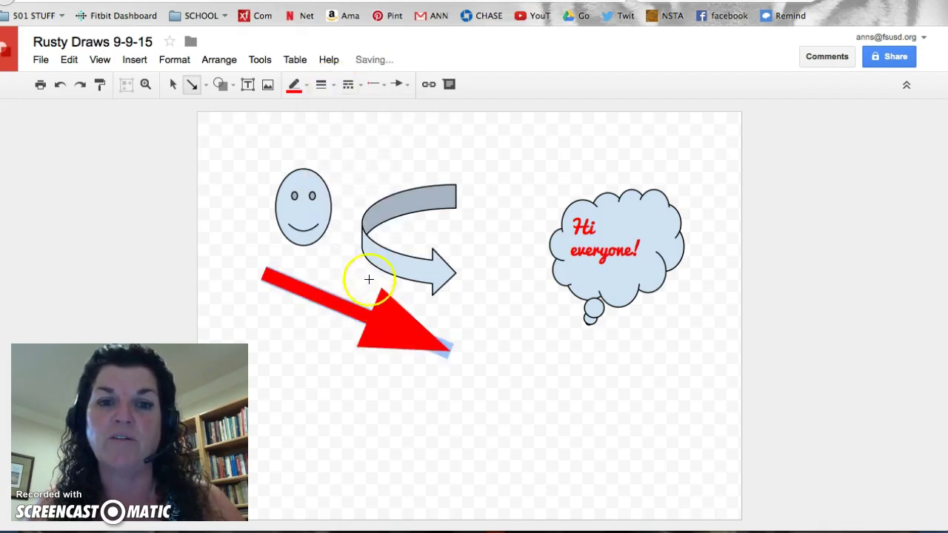
click(362, 88)
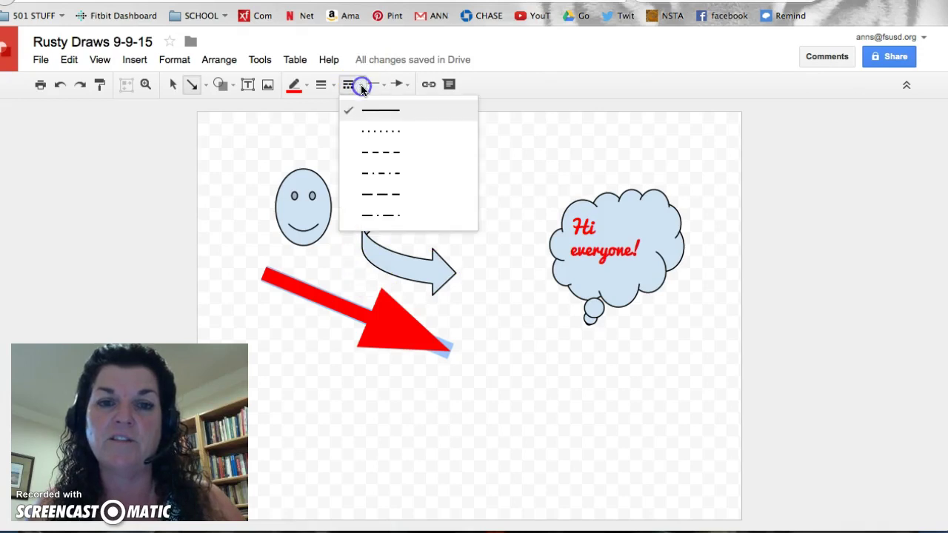
click(371, 132)
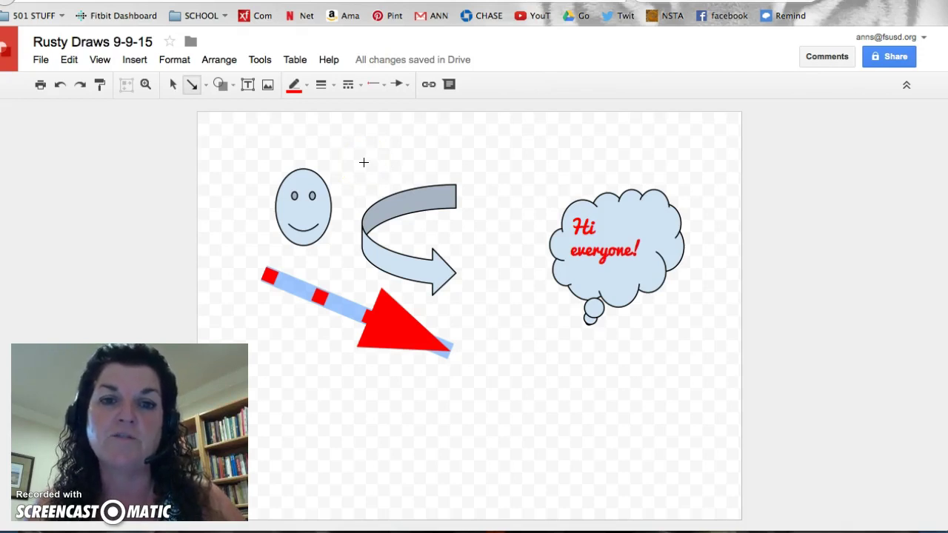
click(363, 162)
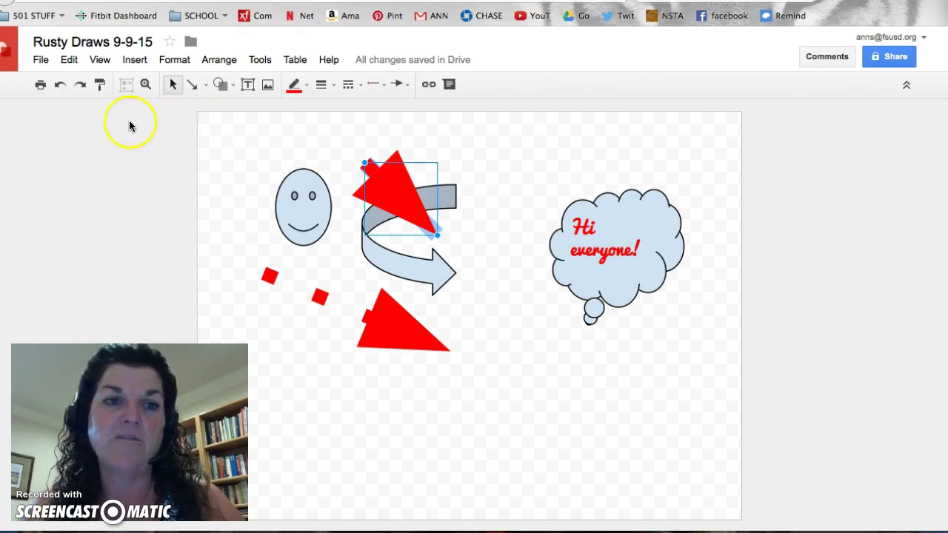
click(61, 86)
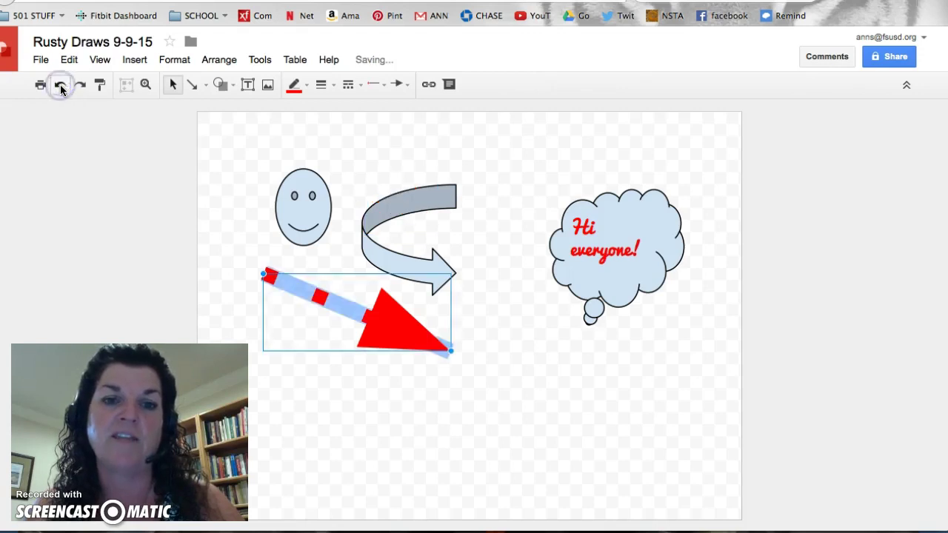
Search images for 'lion' and insert the photo of a lion lying in dry grass
click(269, 86)
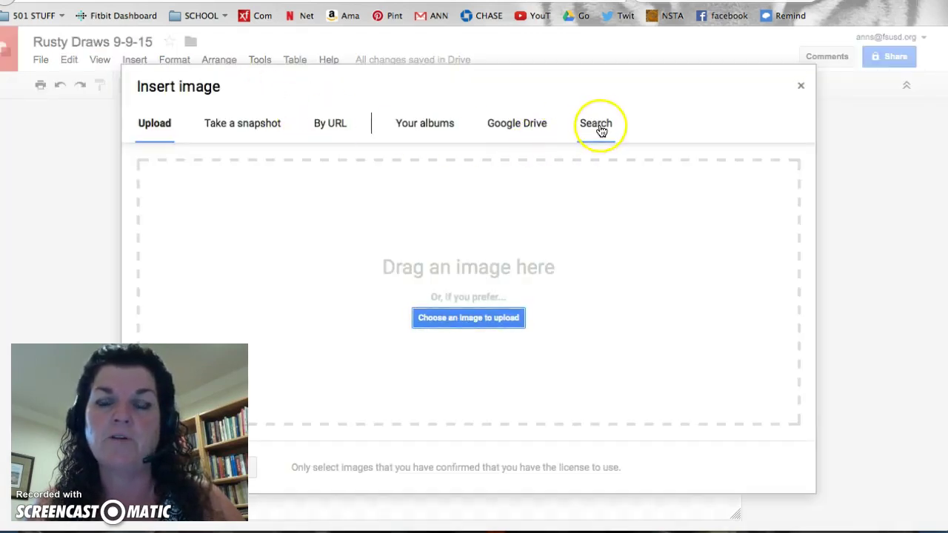
click(597, 124)
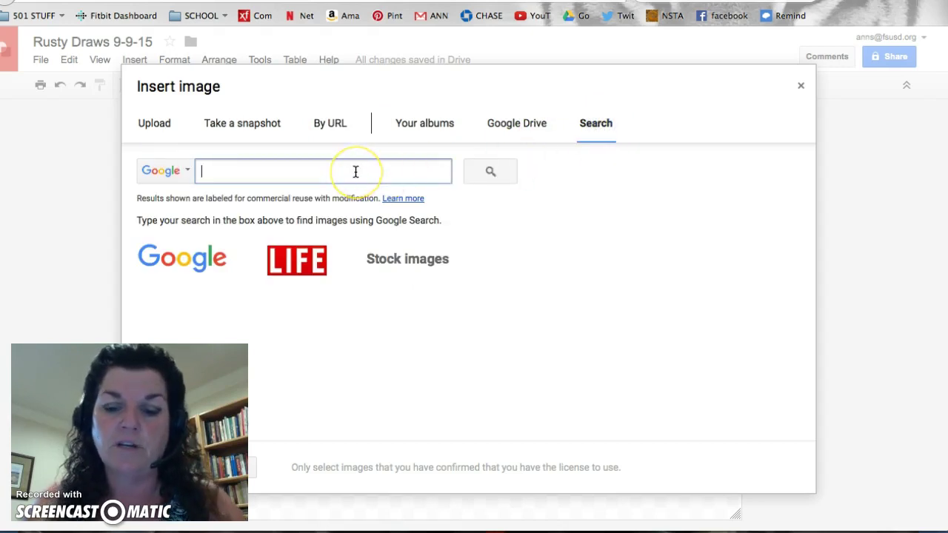
text(lion)
click(479, 170)
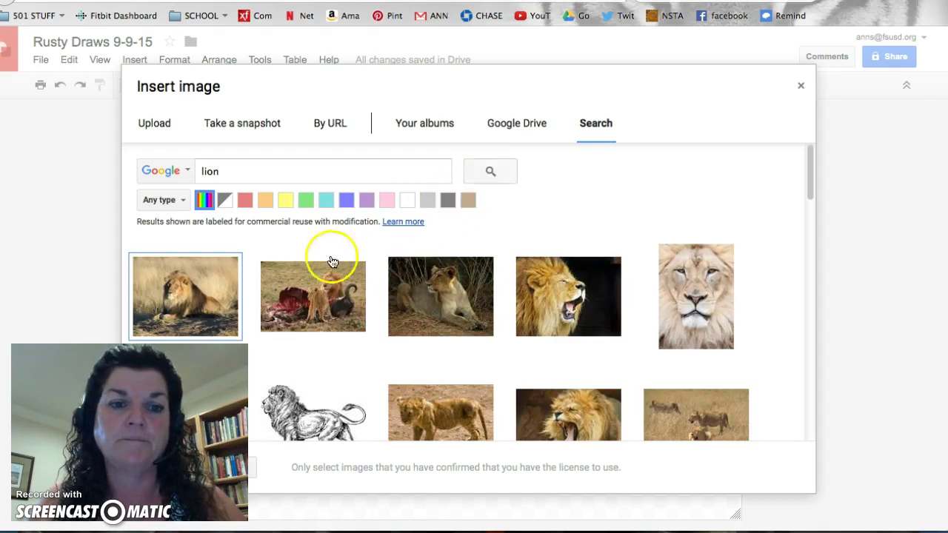
click(208, 291)
click(208, 291)
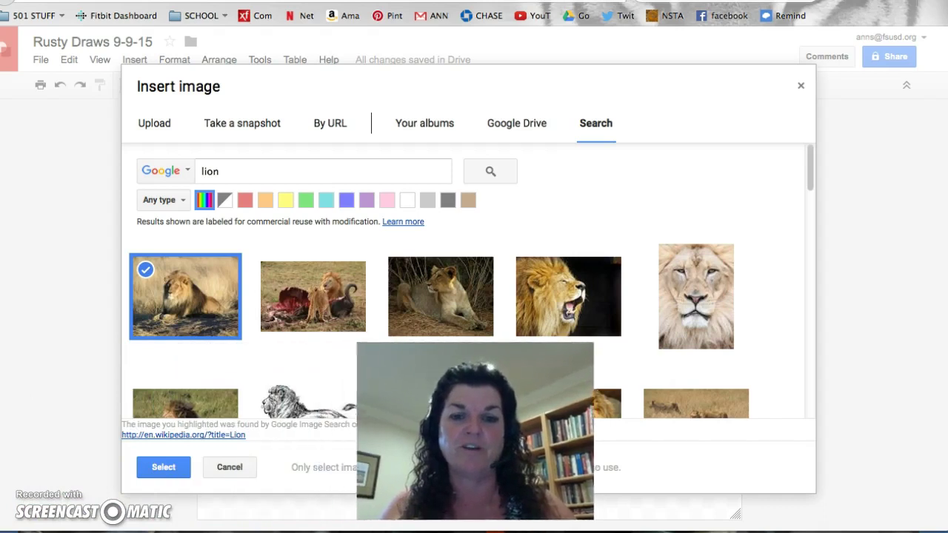
click(165, 471)
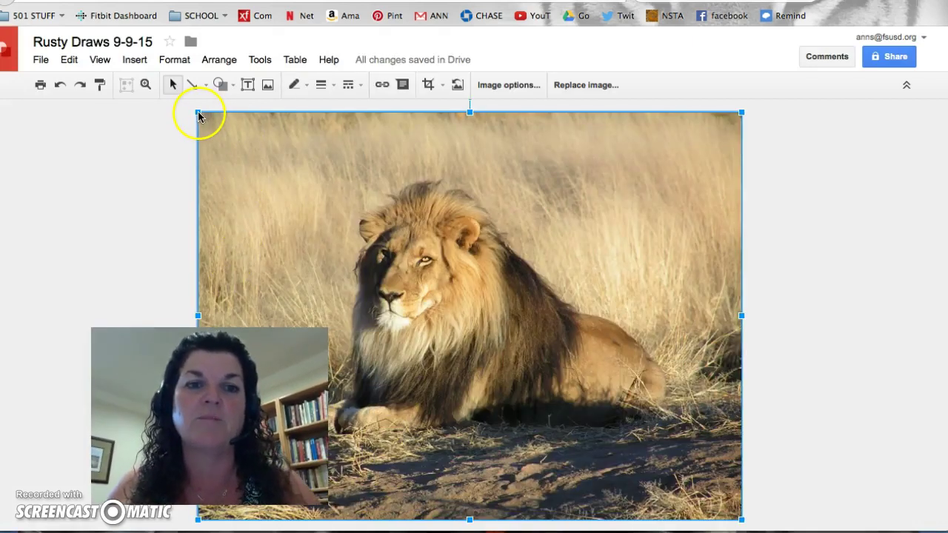
Select the lion photo and shrink it proportionally from its corner
click(198, 111)
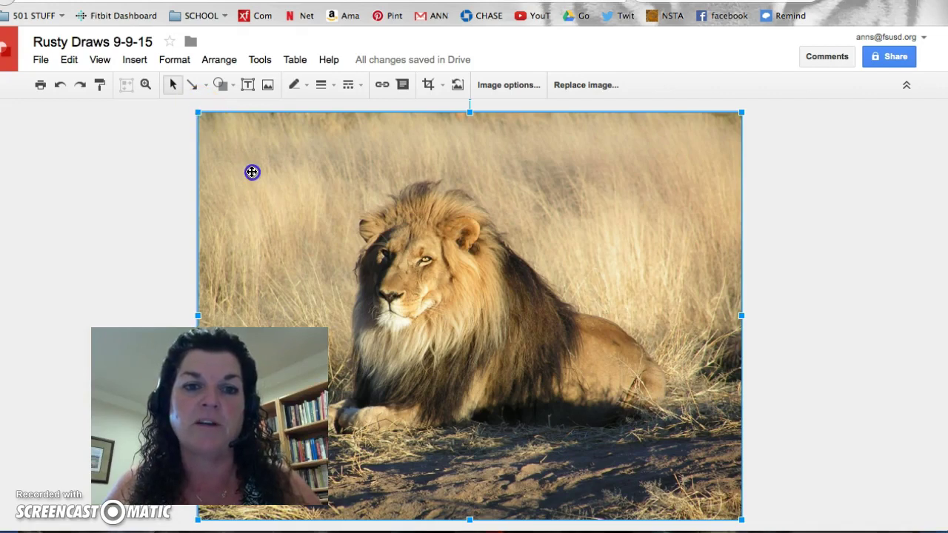
click(168, 149)
click(212, 127)
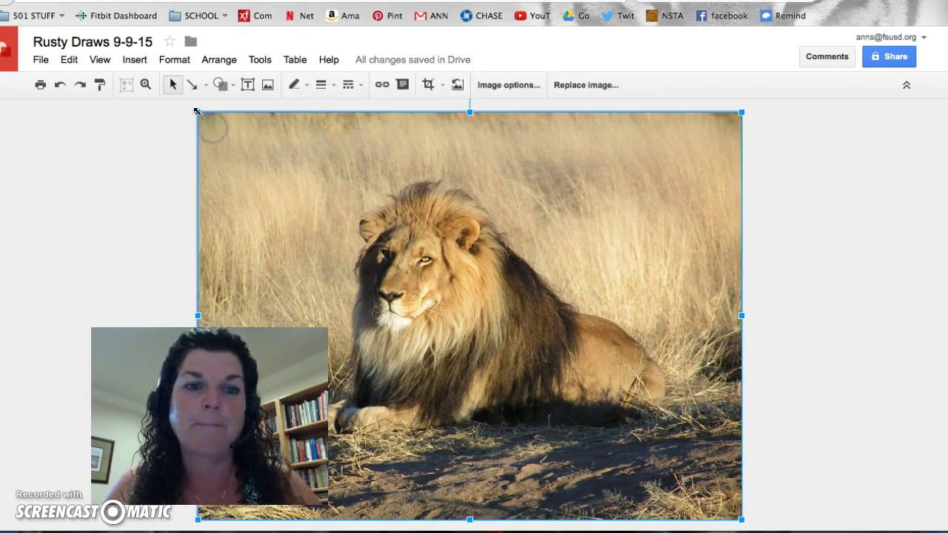
drag(199, 112, 507, 336)
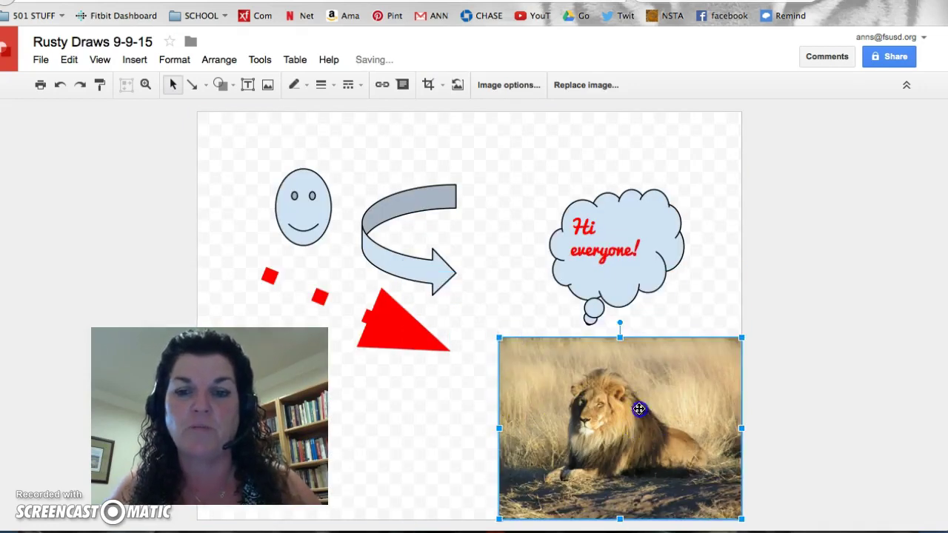
Reduce the lion photo further and place it below the thought bubble, right of the red arrow
drag(646, 418, 562, 324)
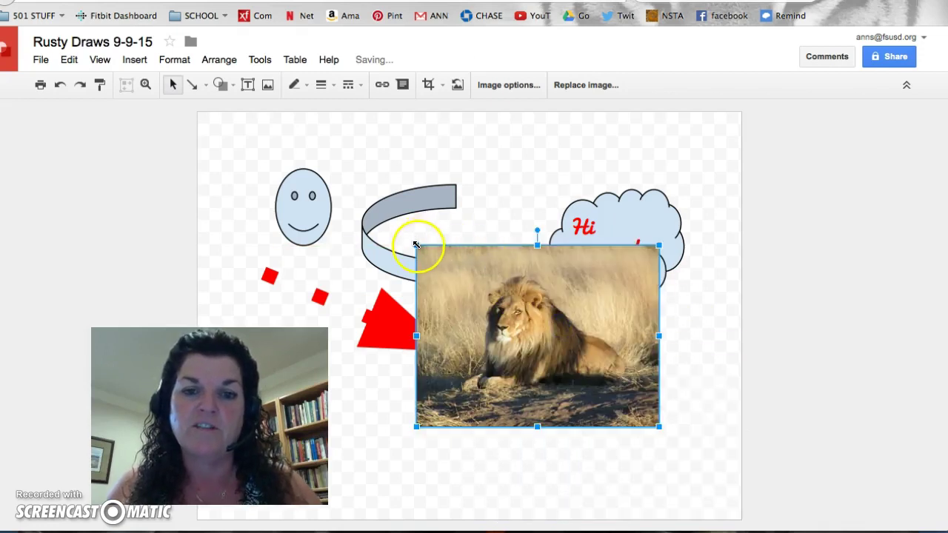
drag(444, 271, 533, 331)
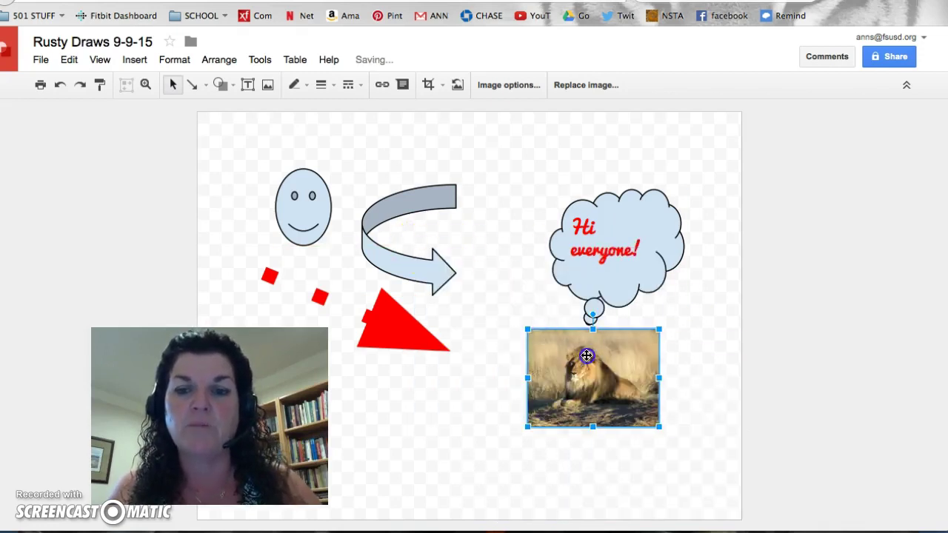
drag(594, 351, 528, 360)
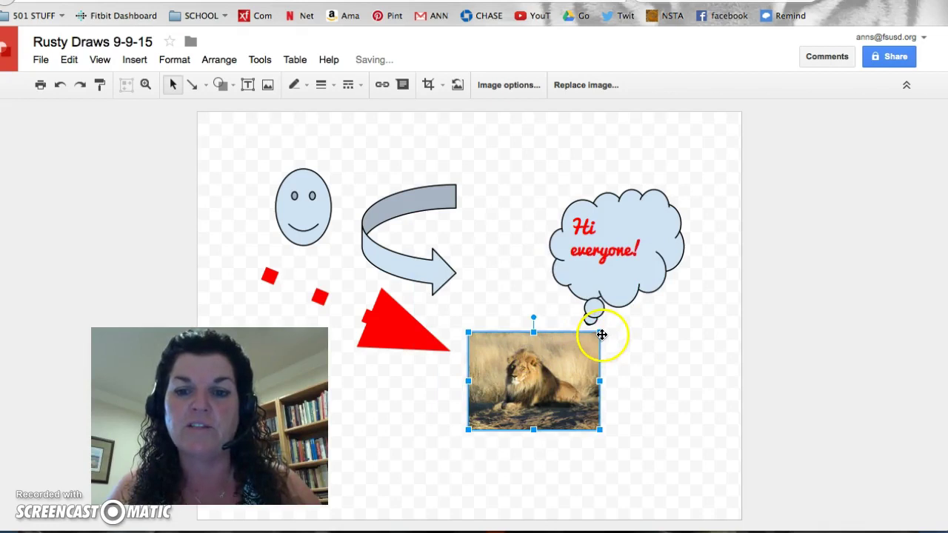
drag(601, 333, 579, 346)
click(620, 354)
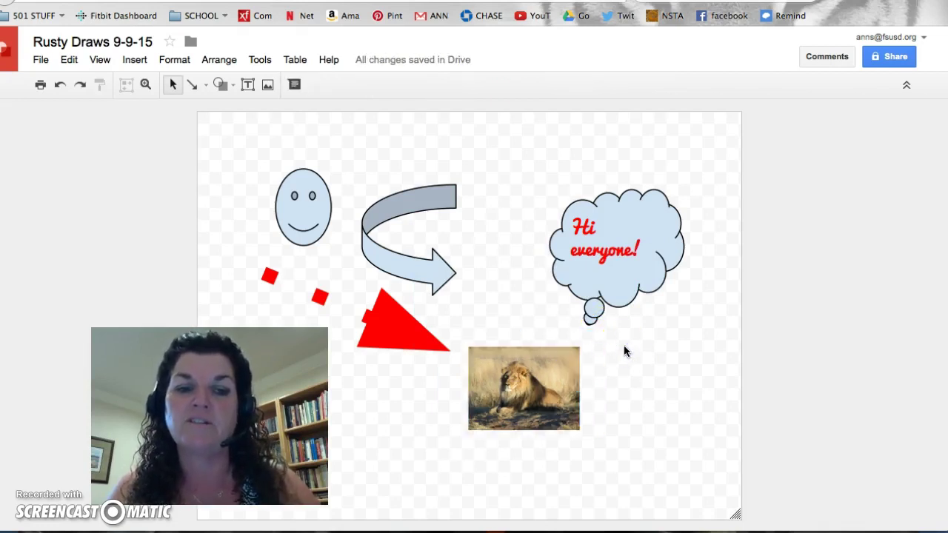